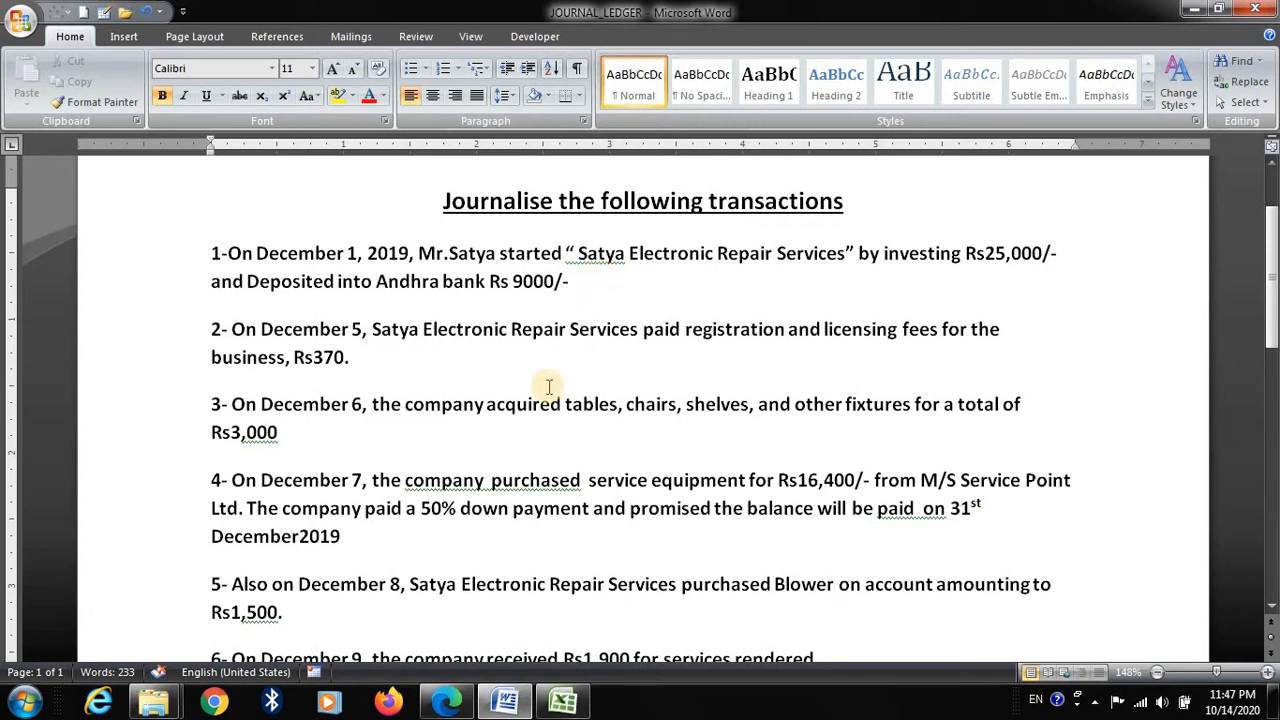
- Check the first journal entry in Excel, then insert a space between Rs and 370 in transaction 2 of the Word document
left_click(560, 700)
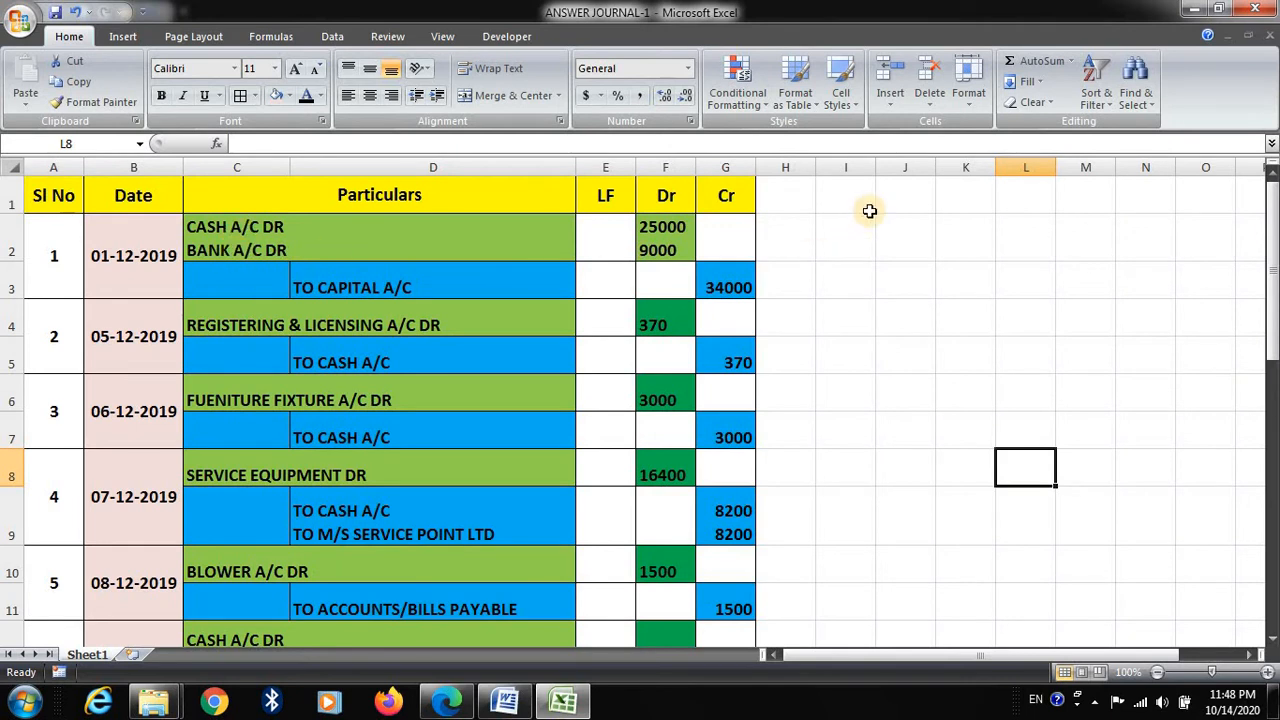
left_click(1197, 10)
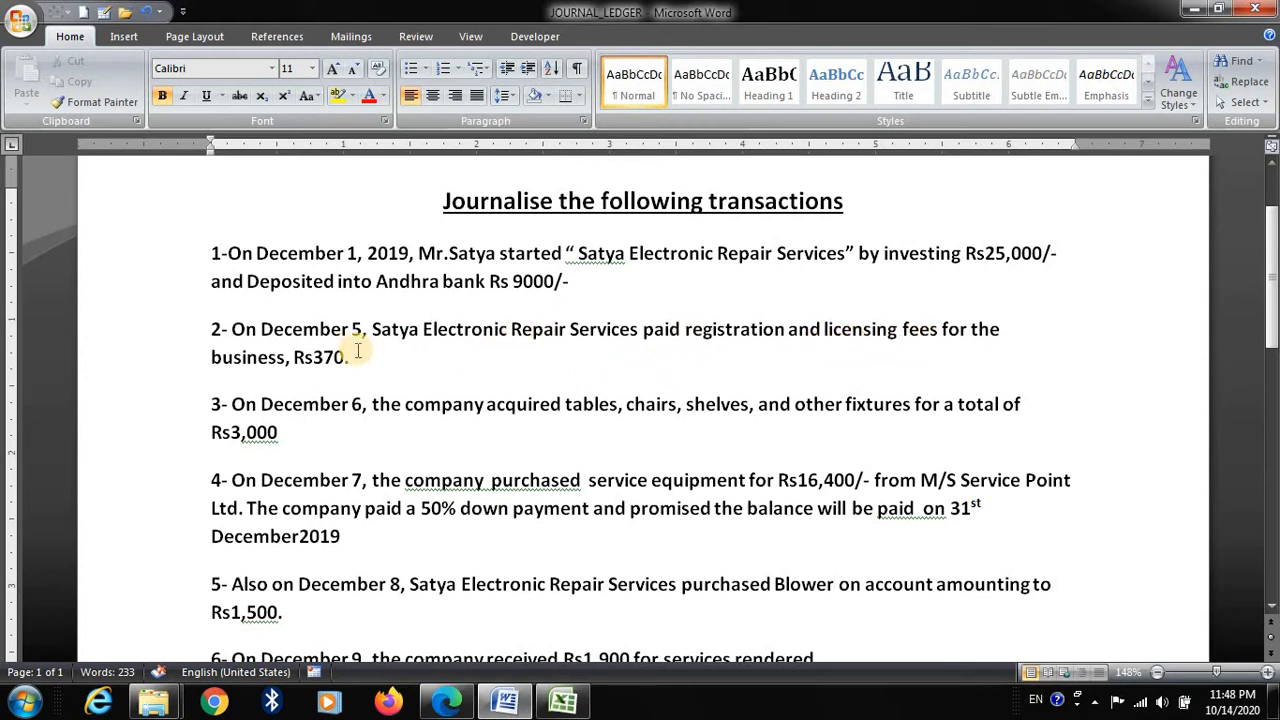
left_click(314, 358)
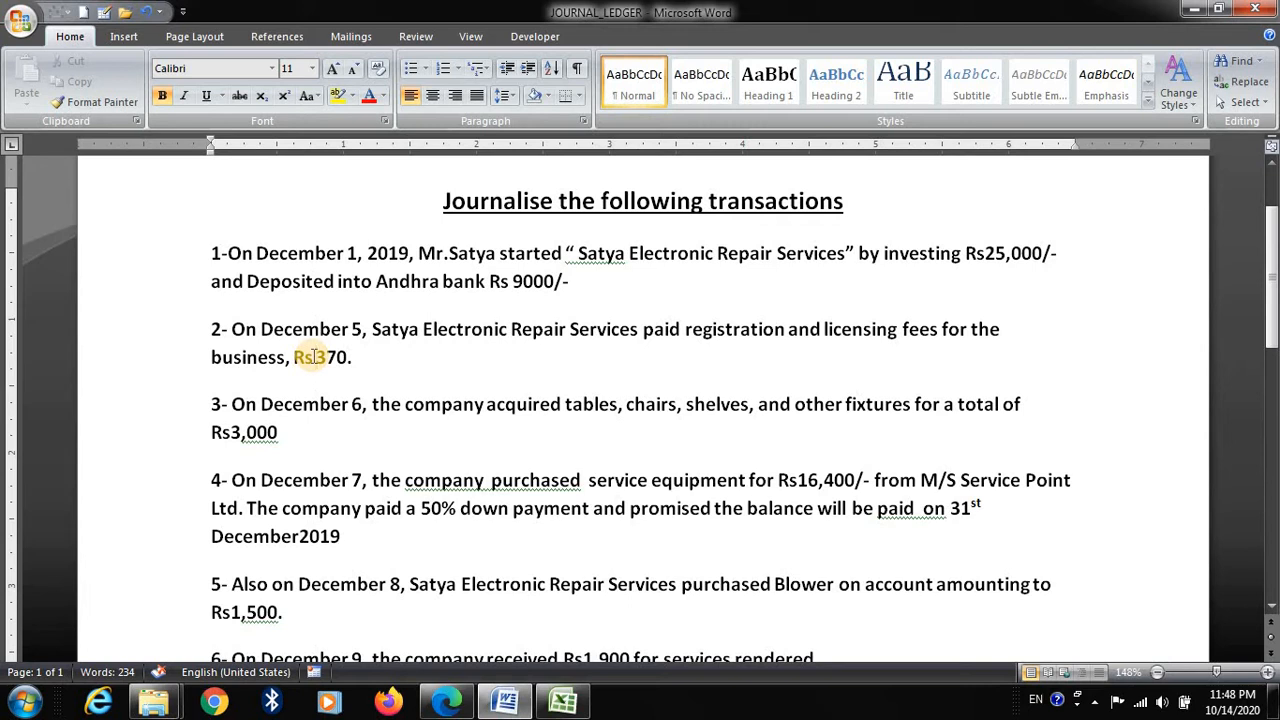
- Switch to the Excel journal and change the debit account in C4 to REGISTERING & LICENSING FEE A/C DR
left_click(563, 705)
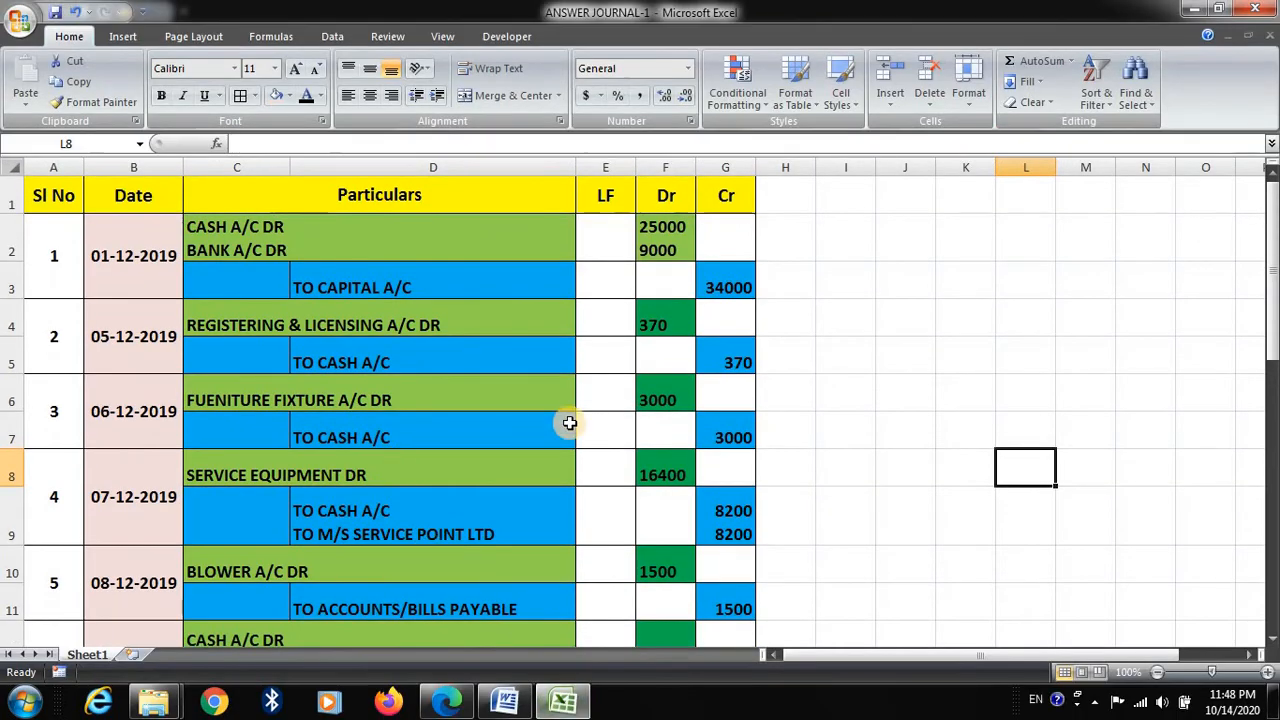
scroll(818, 306, "down", 2)
scroll(818, 330, "up", 2)
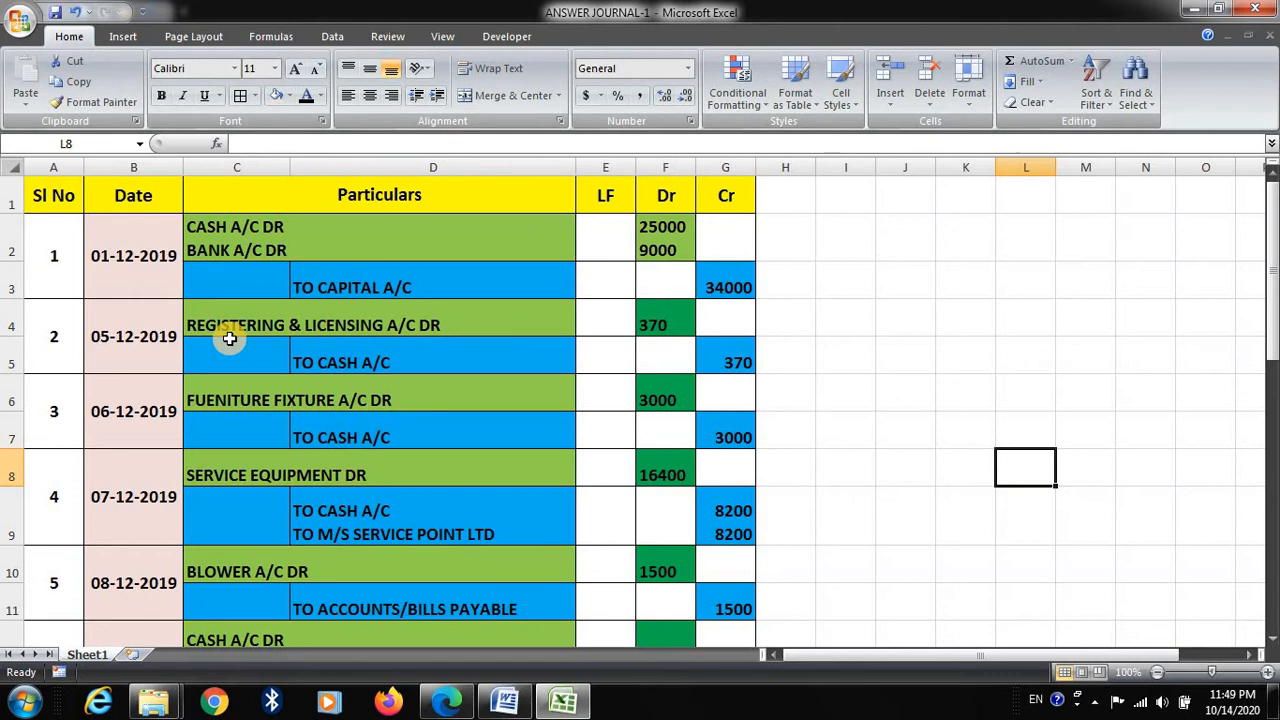
left_click(383, 332)
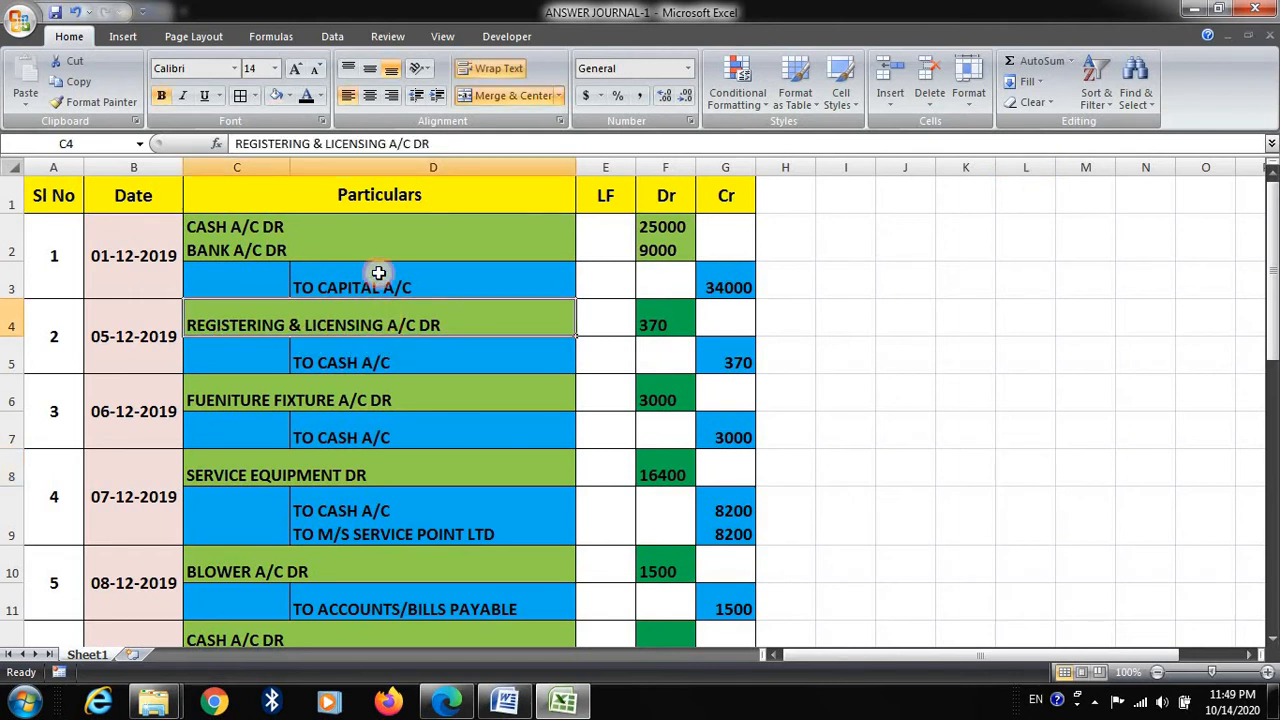
left_click(411, 144)
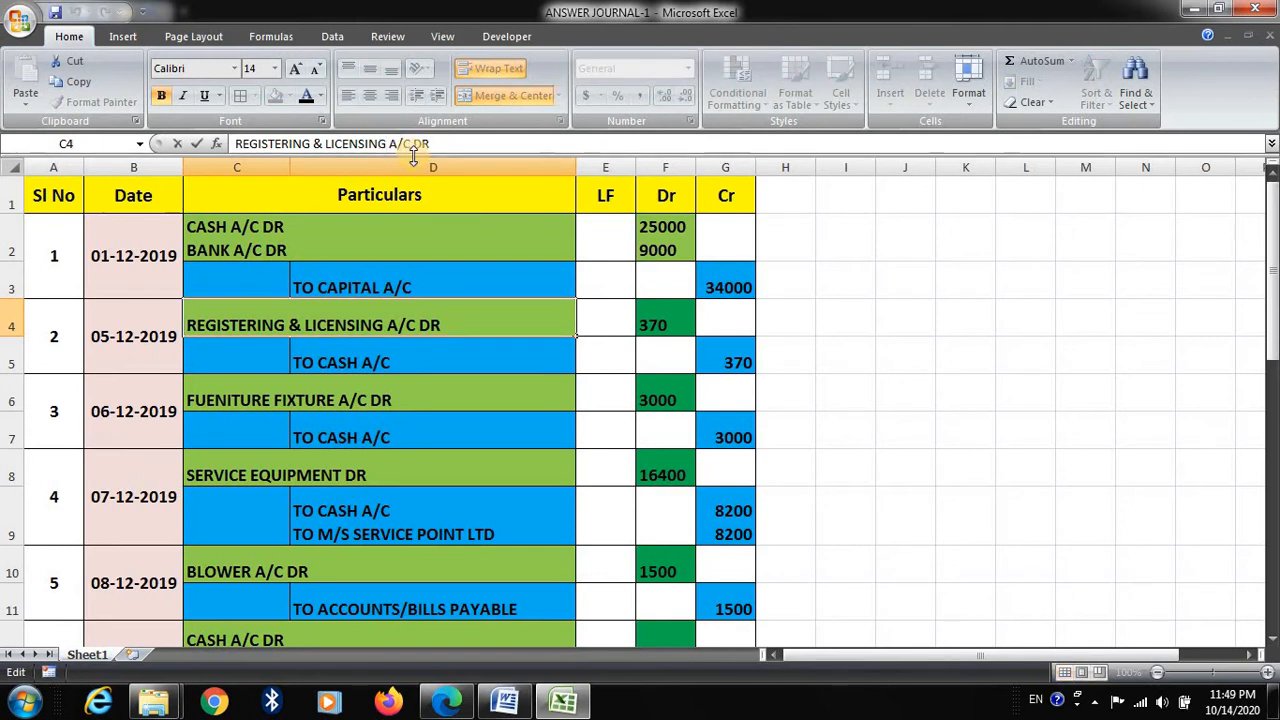
type("FEE")
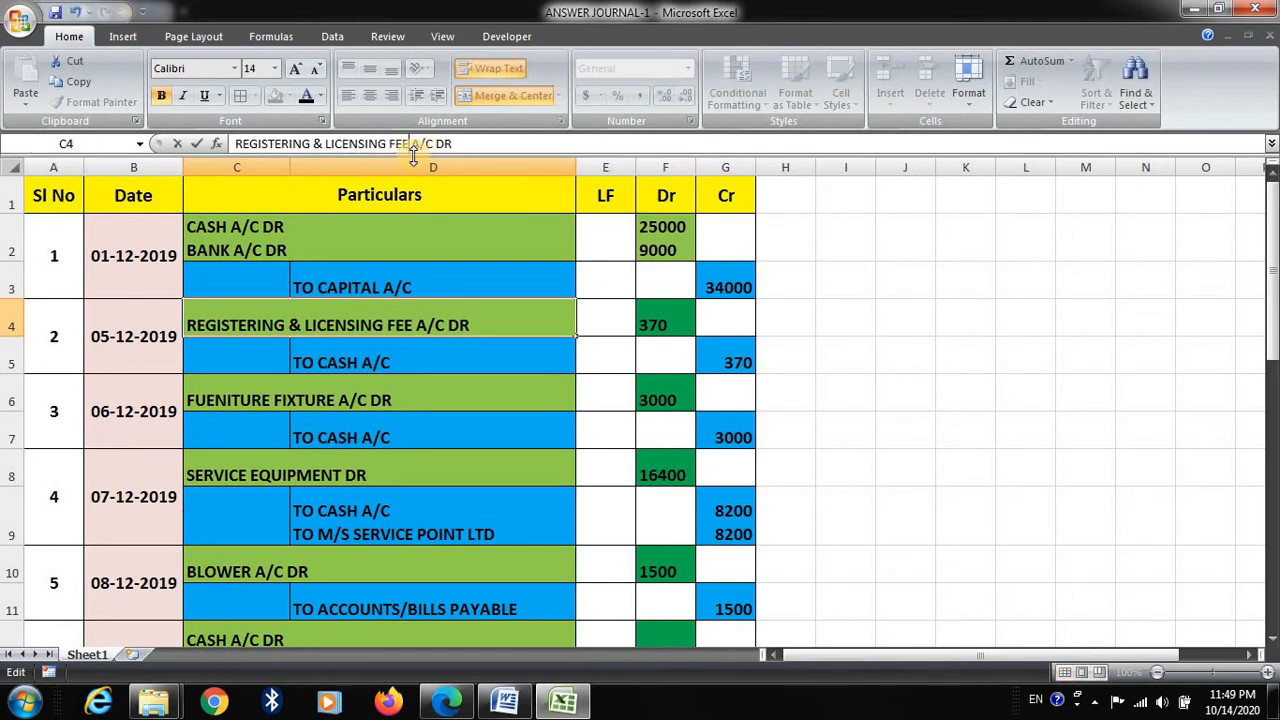
left_click(822, 349)
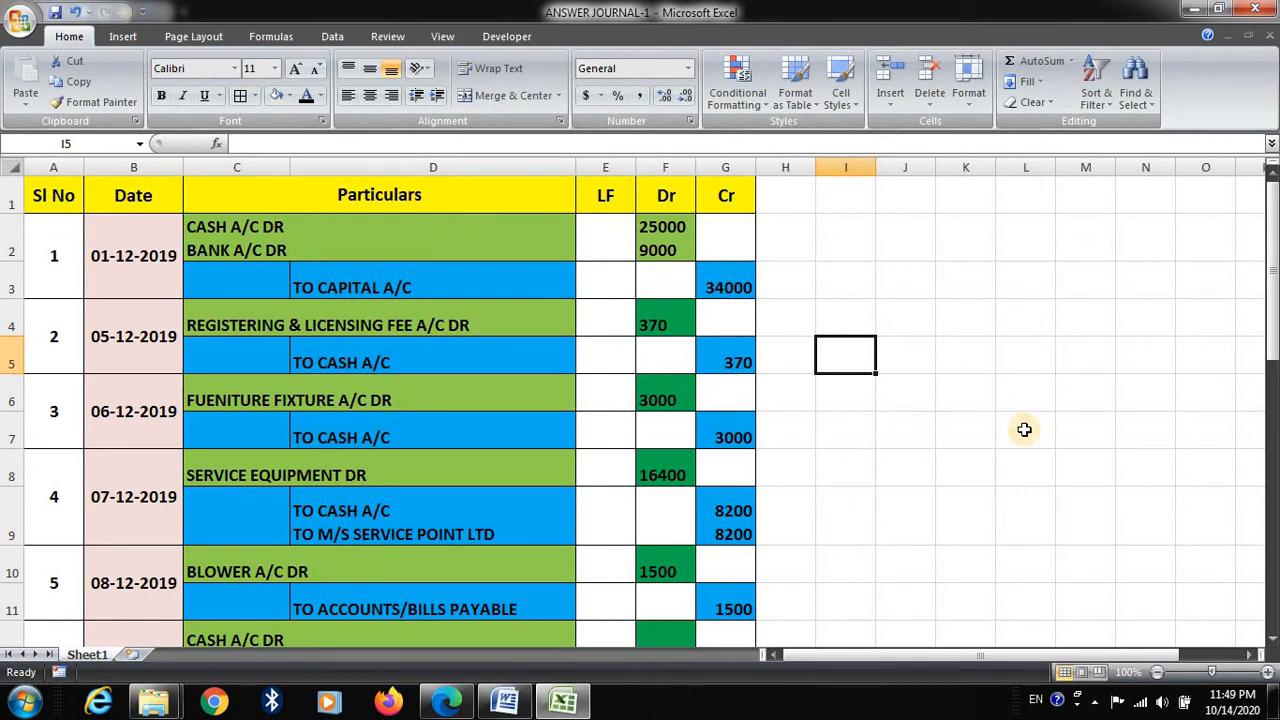
- Check transaction 3 in the Word document and change its debit account in Excel cell C6 to FUENITURE & FIXTURE A/C DR
mouse_move(1272, 310)
left_mouse_down()
mouse_move(1254, 314)
mouse_move(1250, 300)
left_mouse_up()
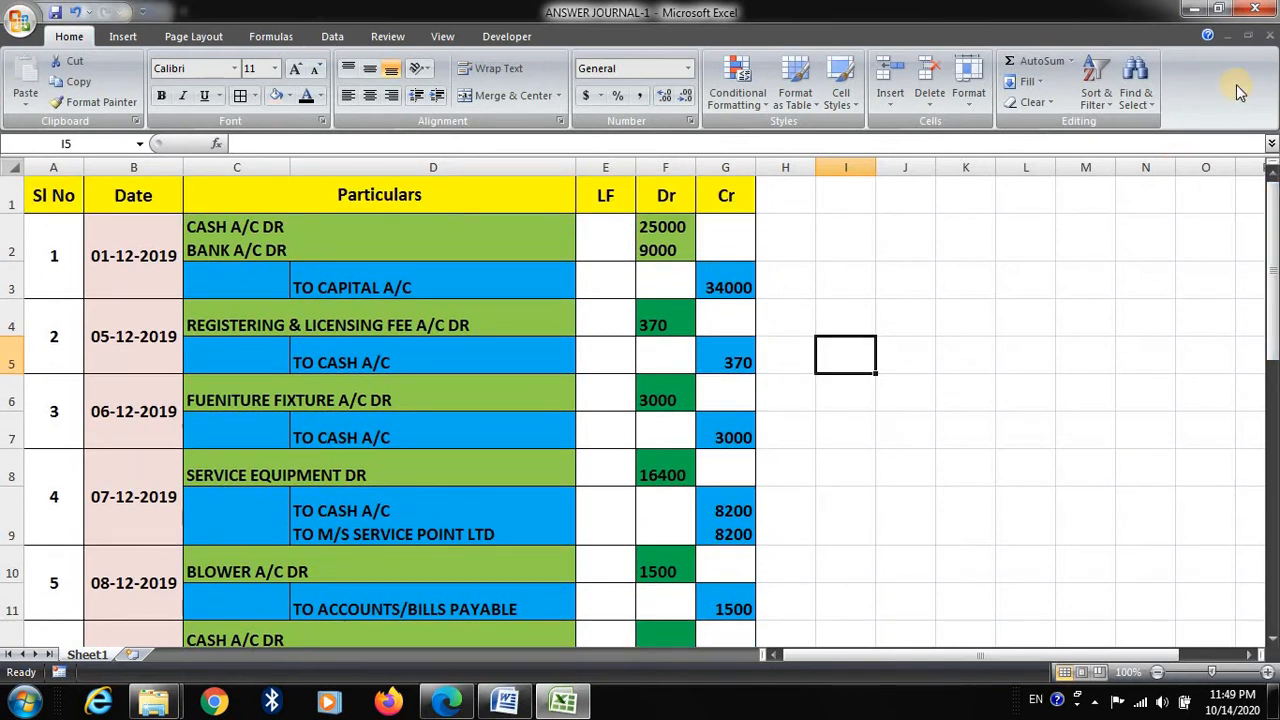
left_click(1196, 10)
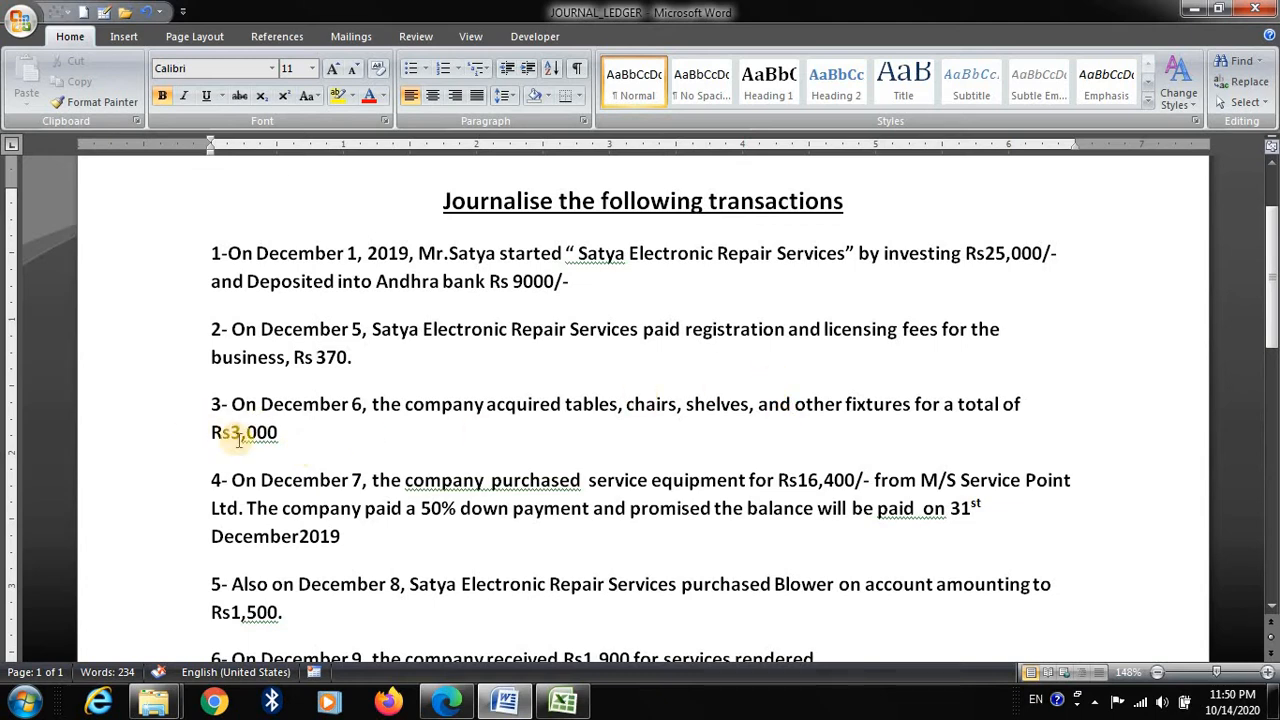
left_click(565, 703)
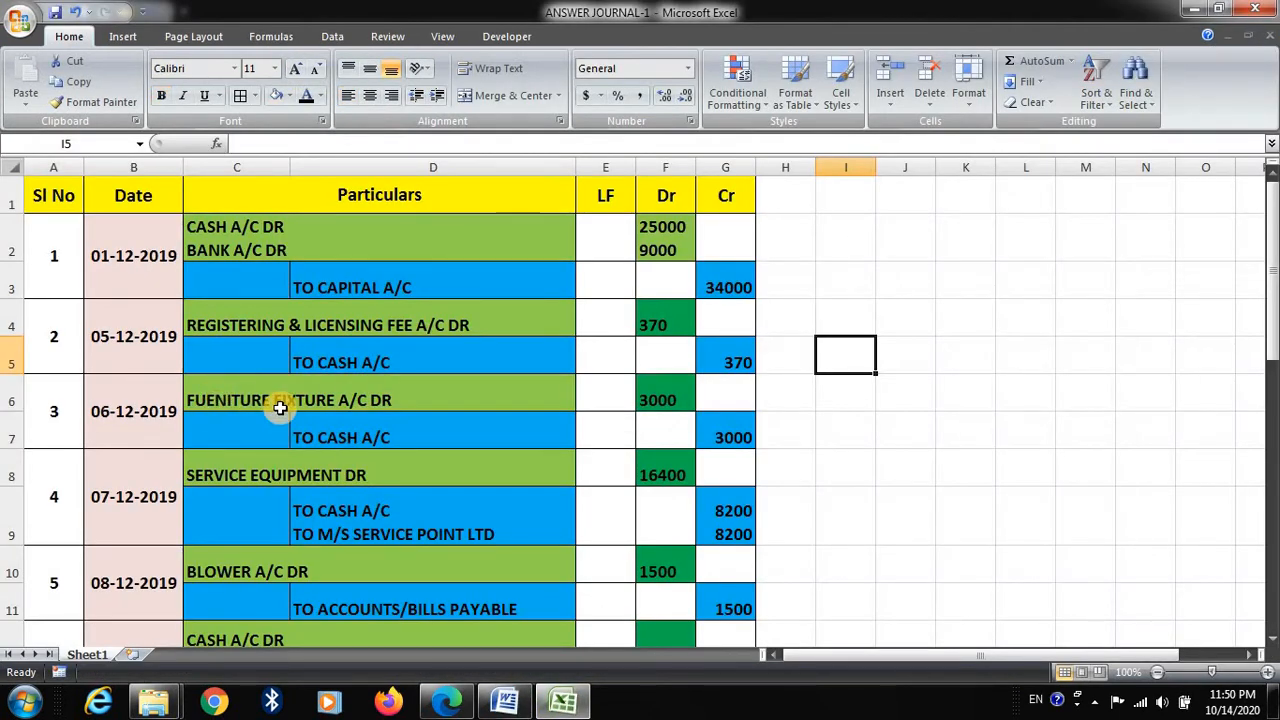
left_click(276, 399)
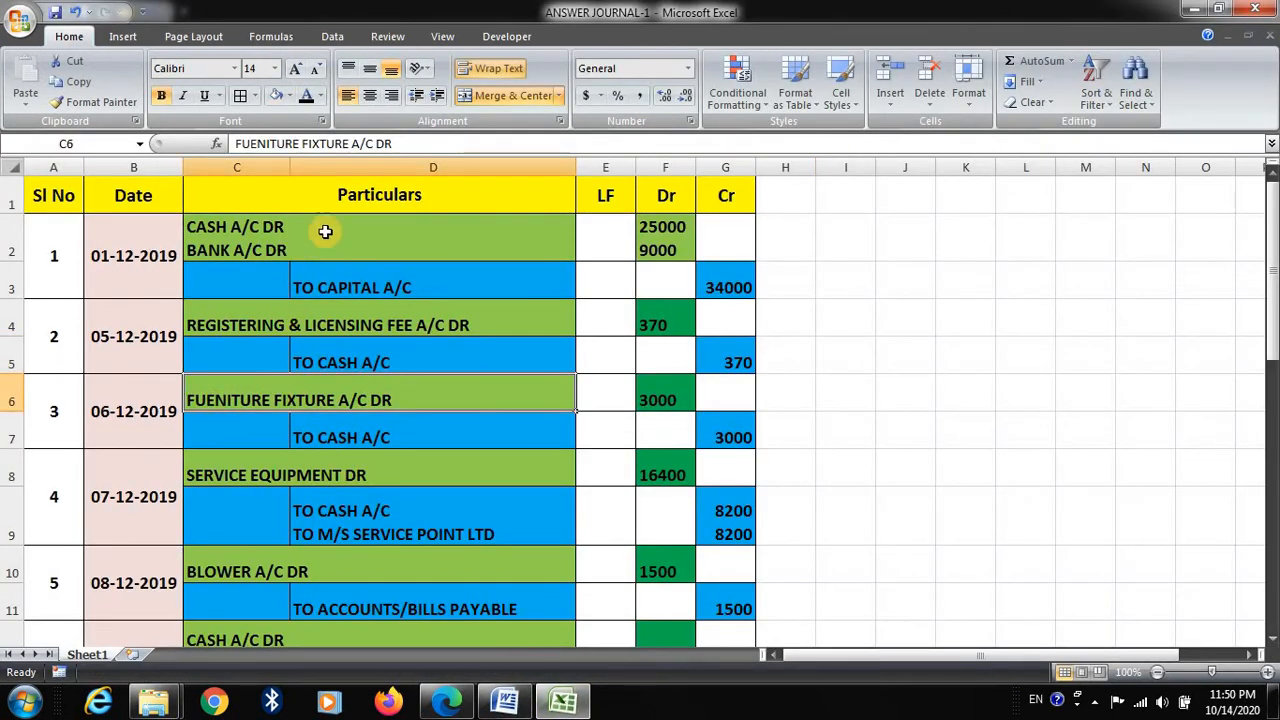
left_click(303, 145)
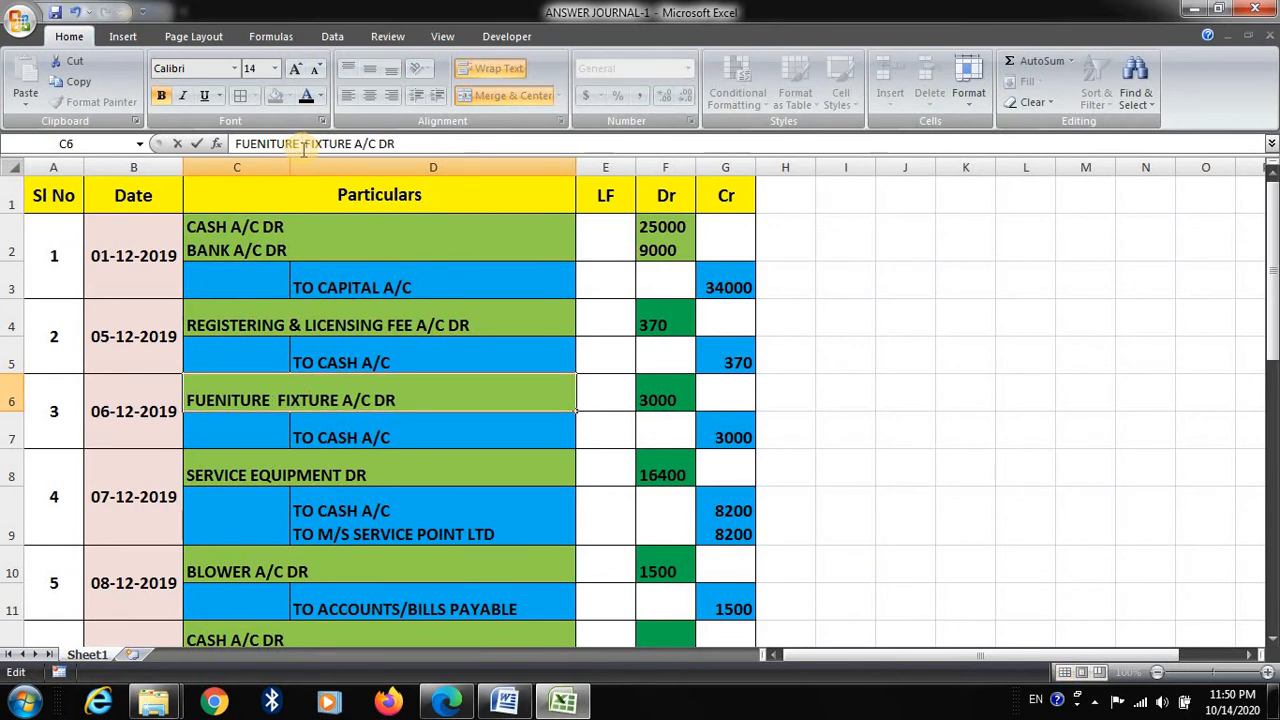
type("&")
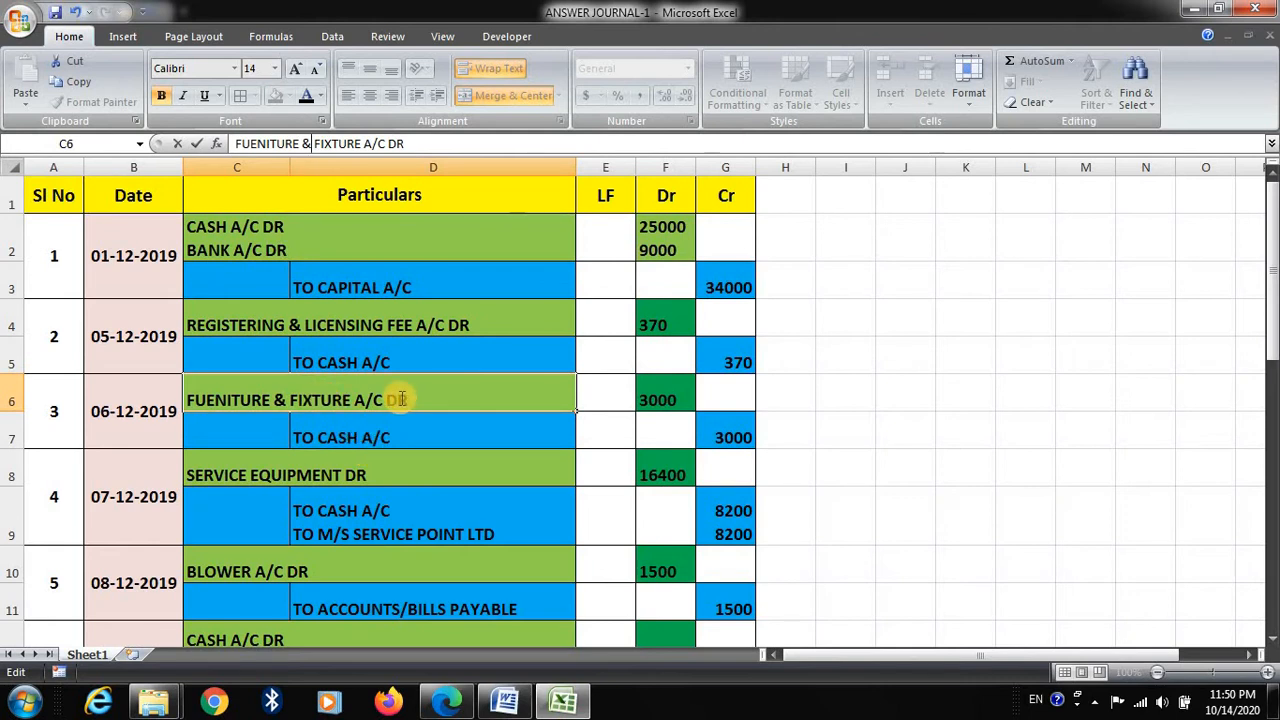
- Compare transactions 4 to 6 in the Word document with the matching journal entries in the Excel sheet
left_click(1194, 9)
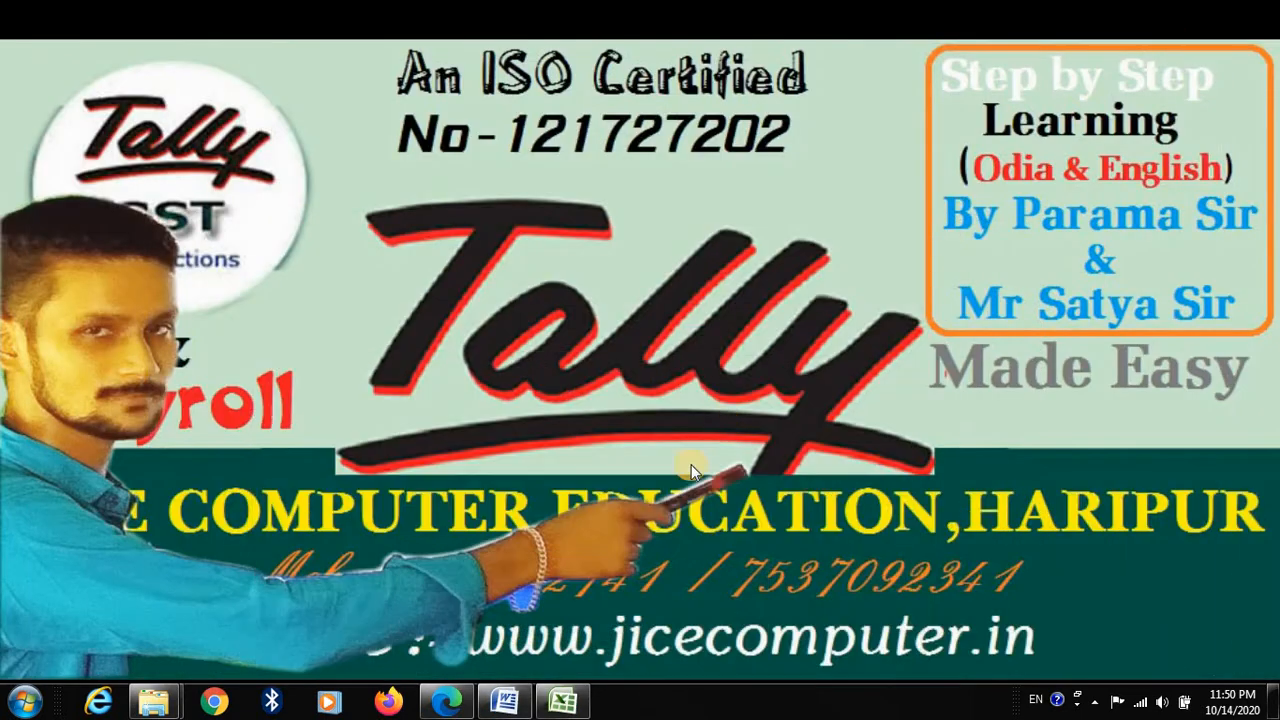
left_click(508, 688)
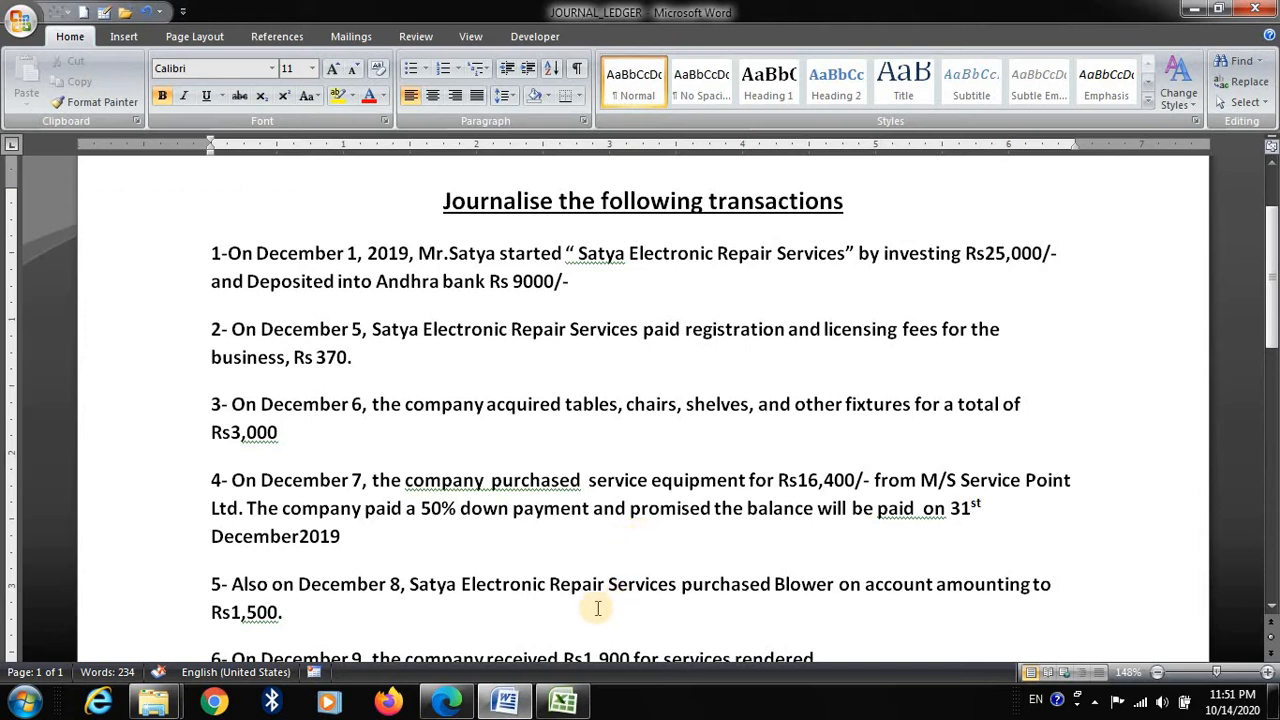
left_click(566, 704)
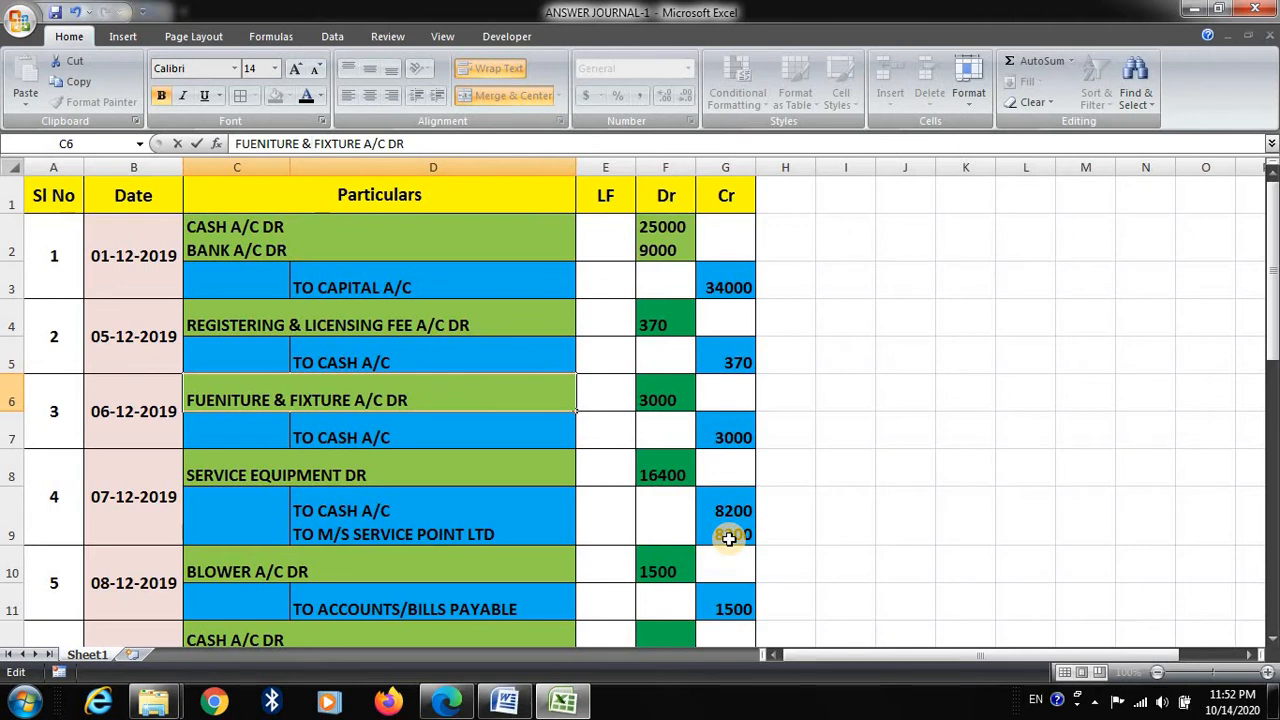
left_click(1193, 9)
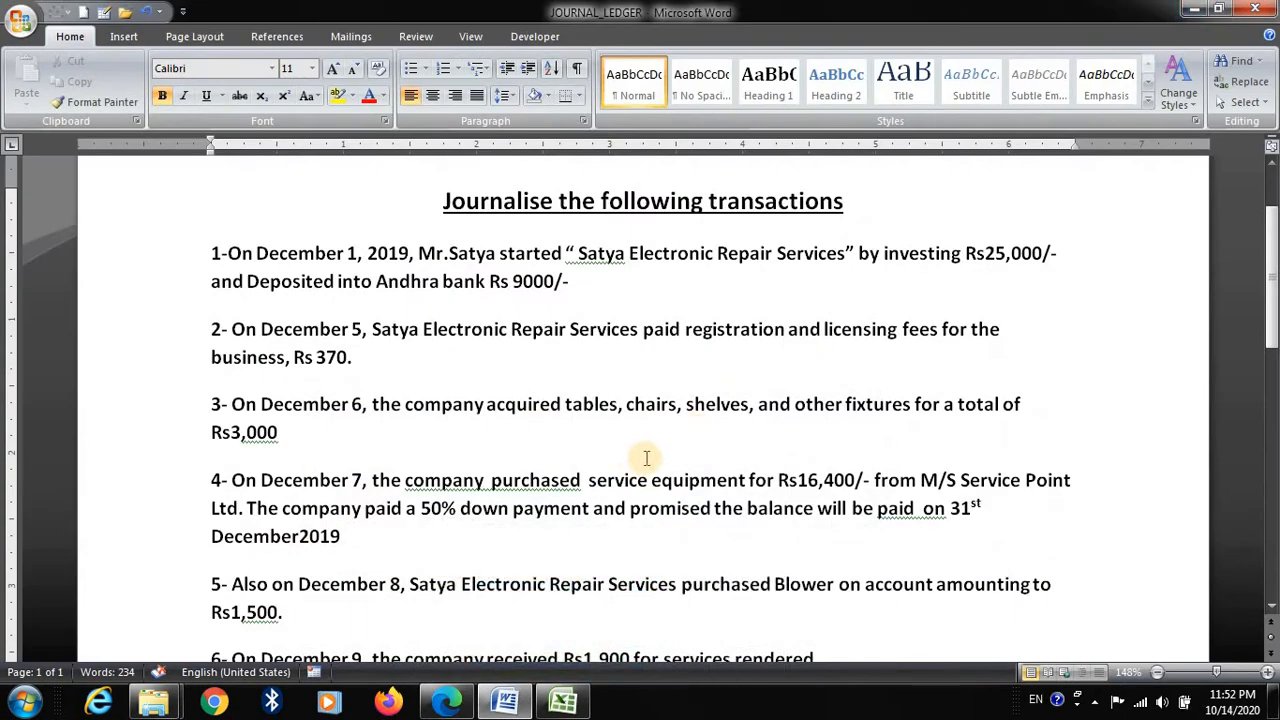
scroll(648, 458, "down", 3)
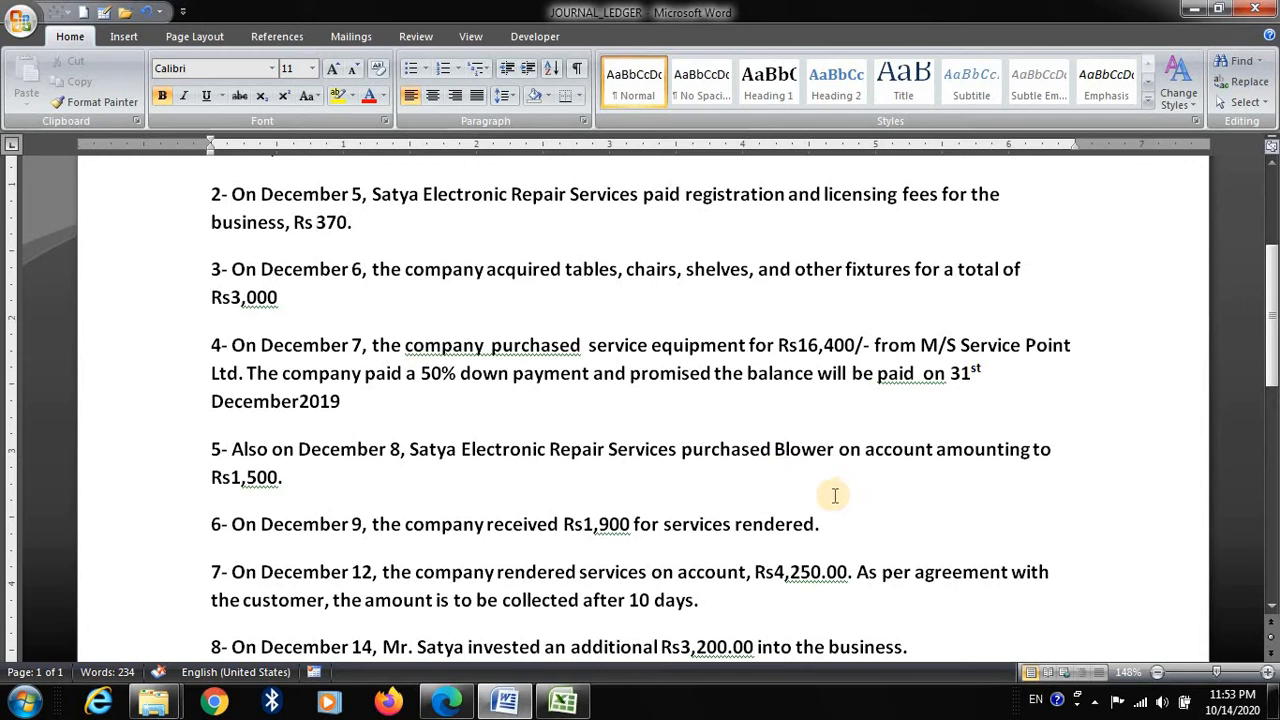
left_click(567, 705)
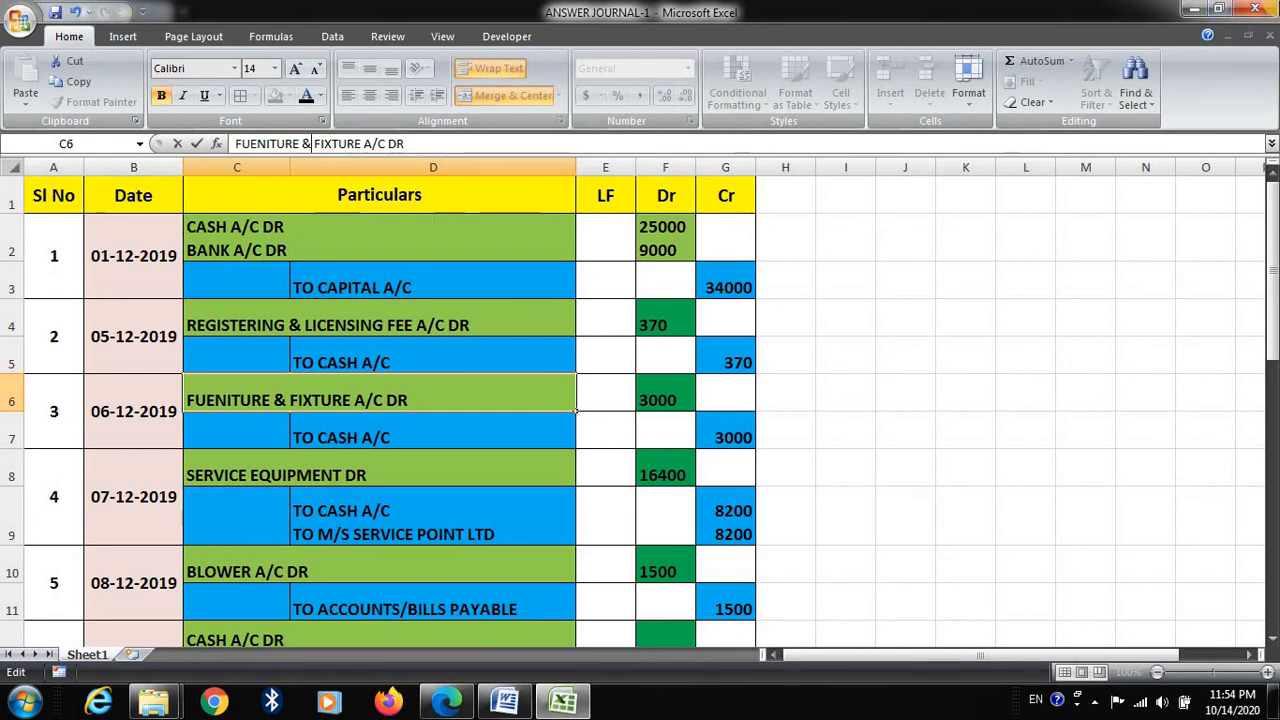
left_click(1196, 14)
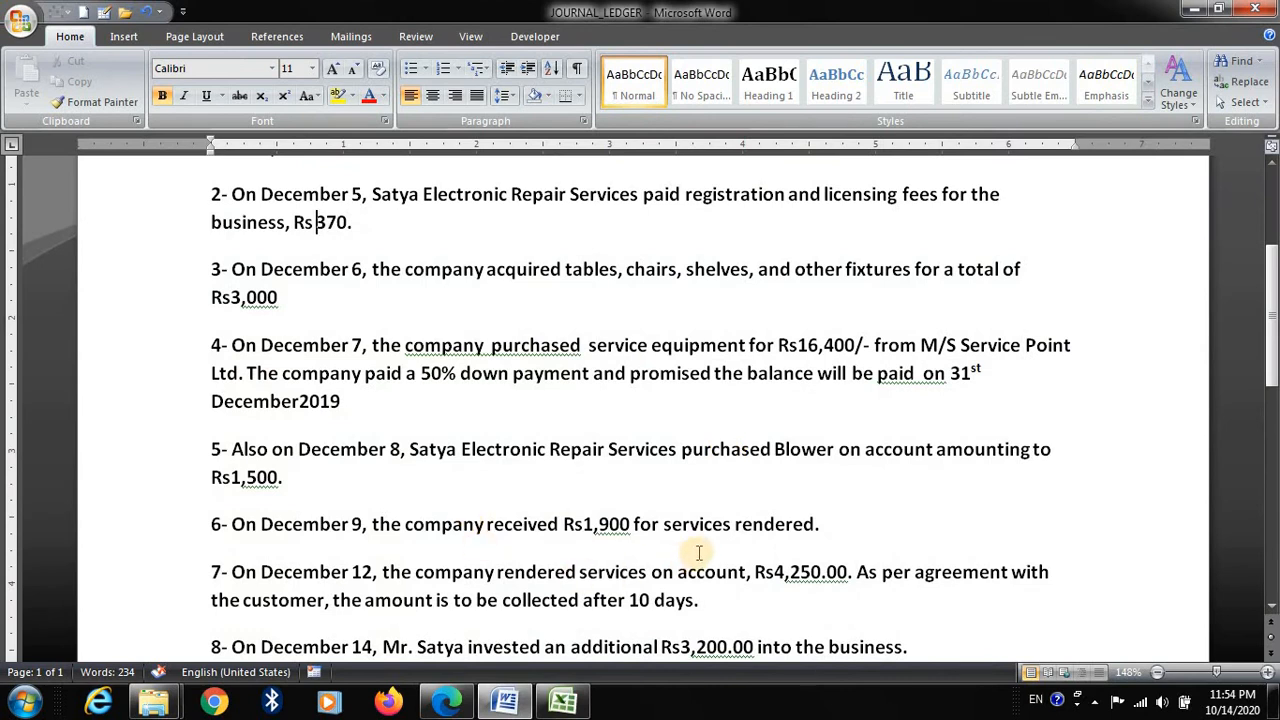
scroll(700, 552, "down", 1)
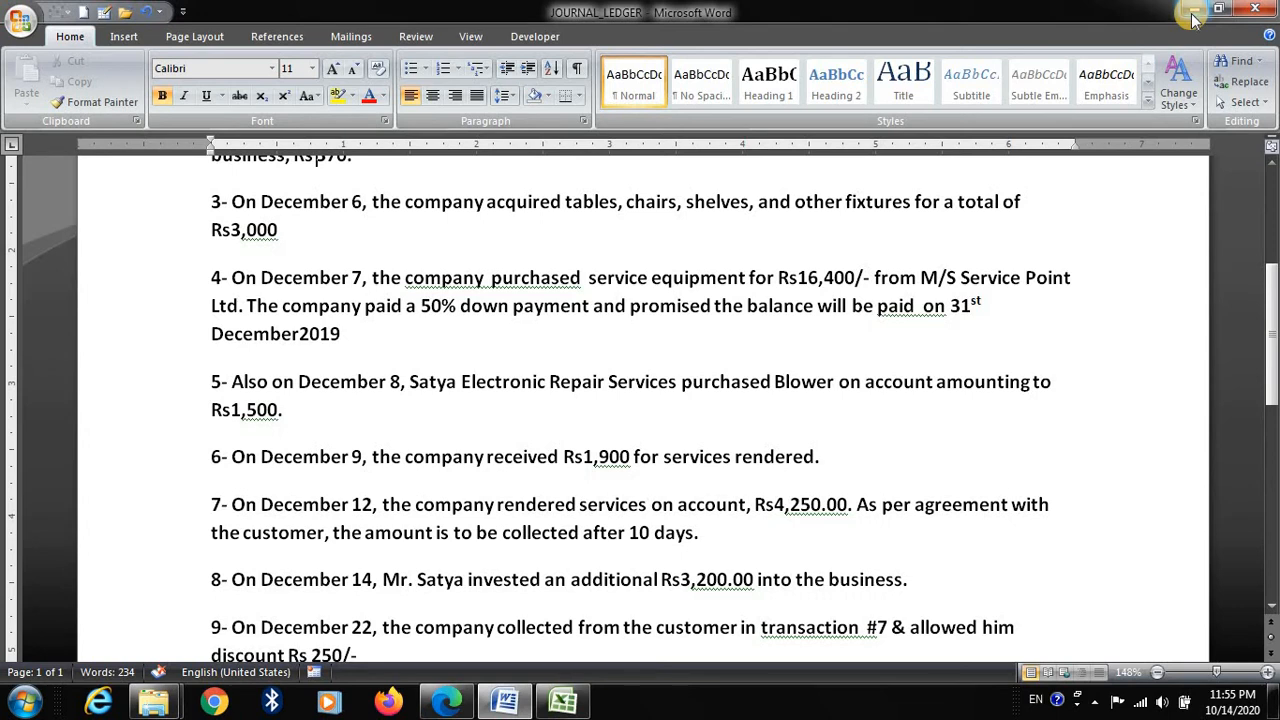
left_click(563, 676)
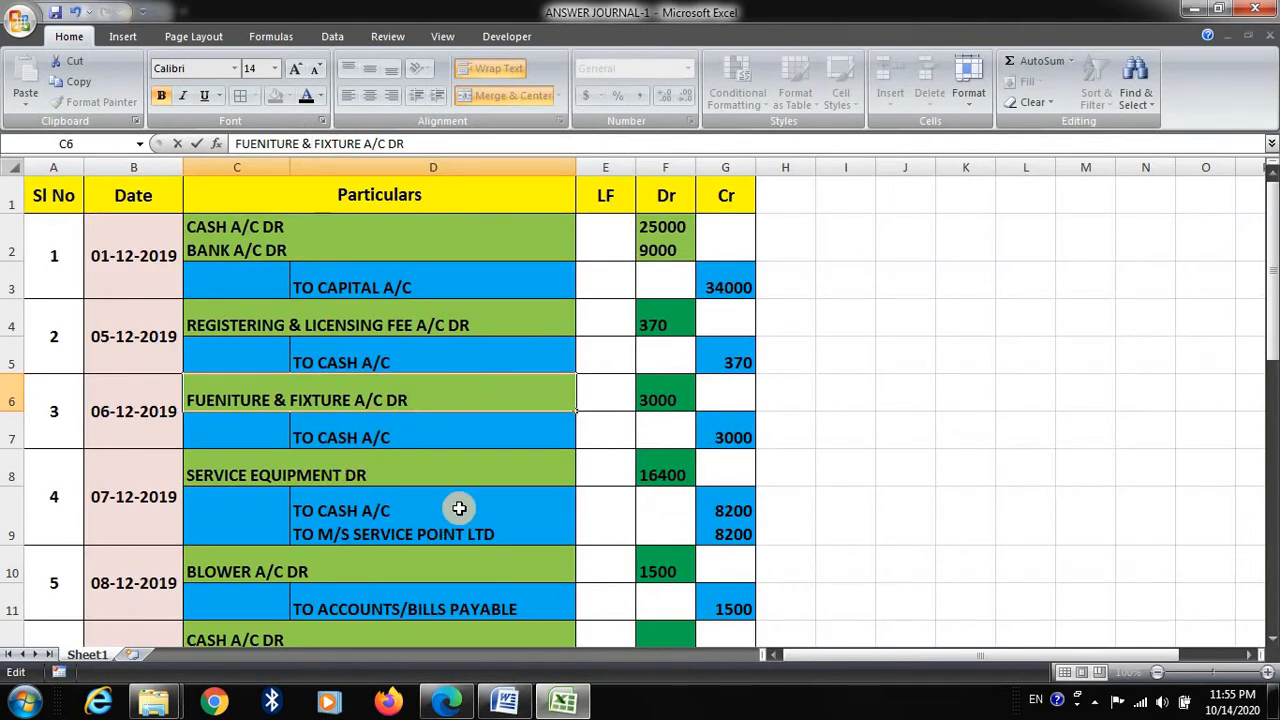
- Reduce the heights of rows 11 to 13, keeping row 12 tall enough for its two lines of text
left_click_drag(1270, 355, 1270, 381)
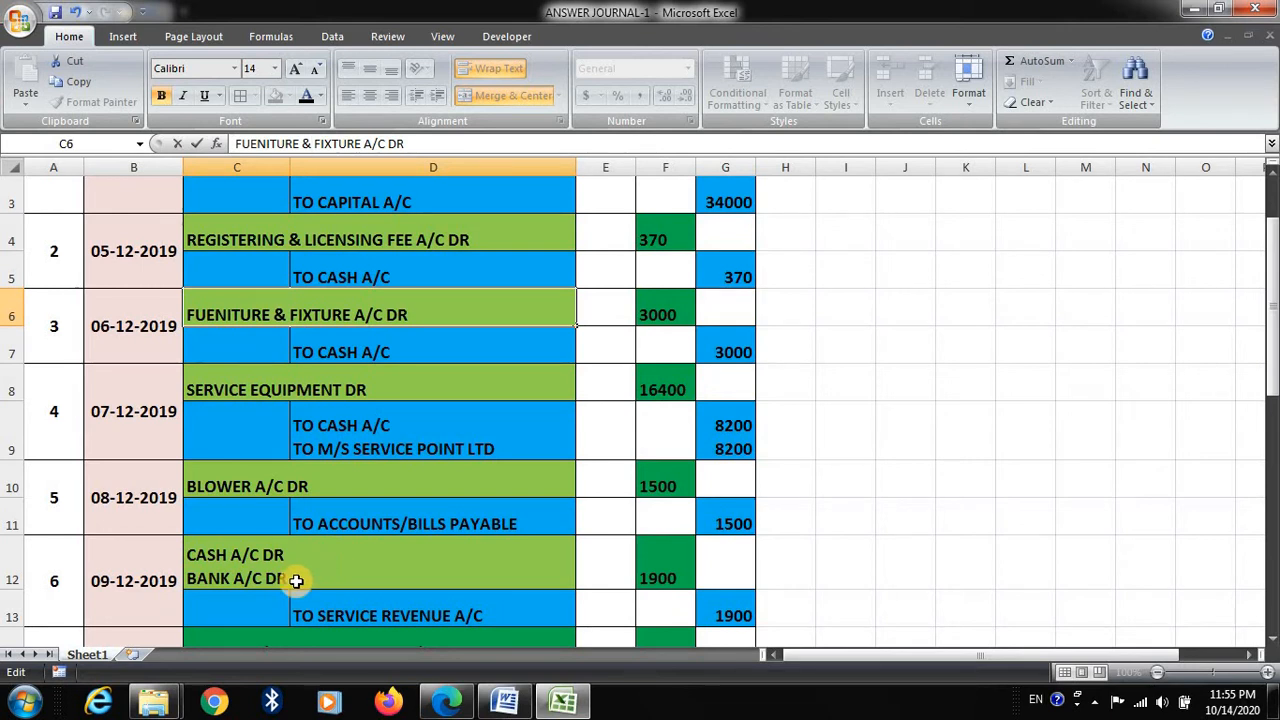
left_click(257, 581)
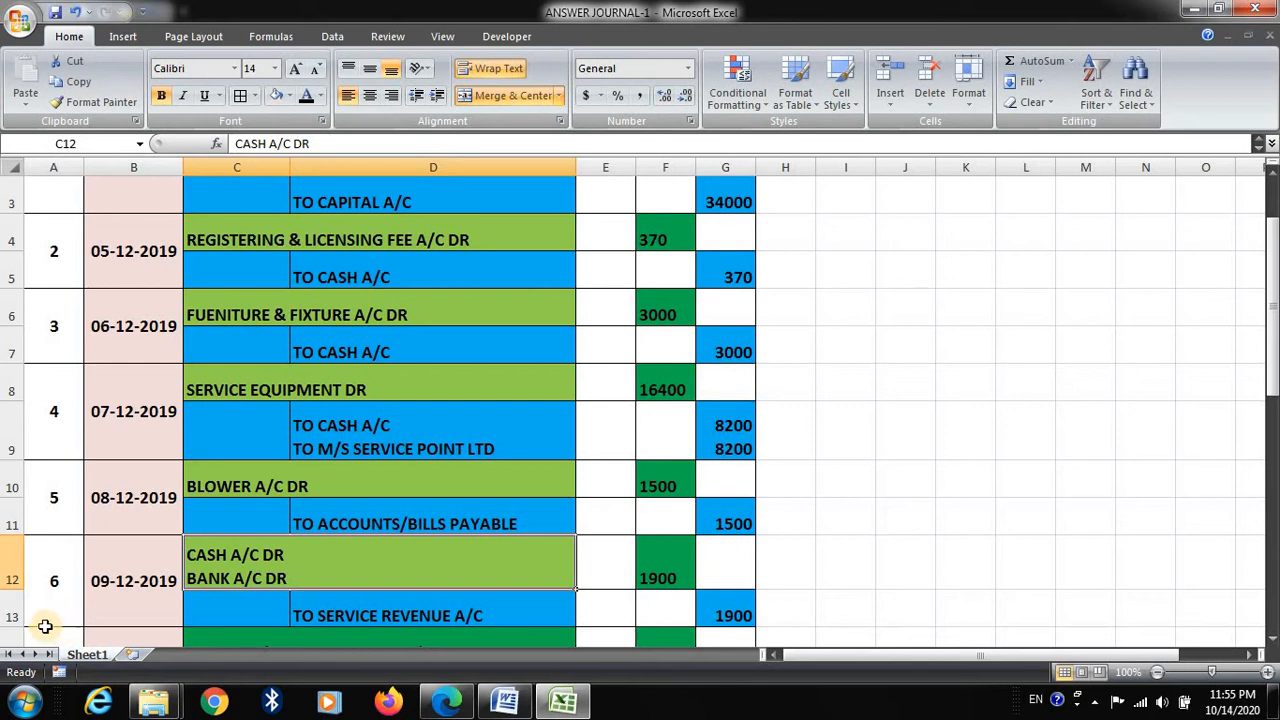
left_click_drag(14, 628, 14, 525)
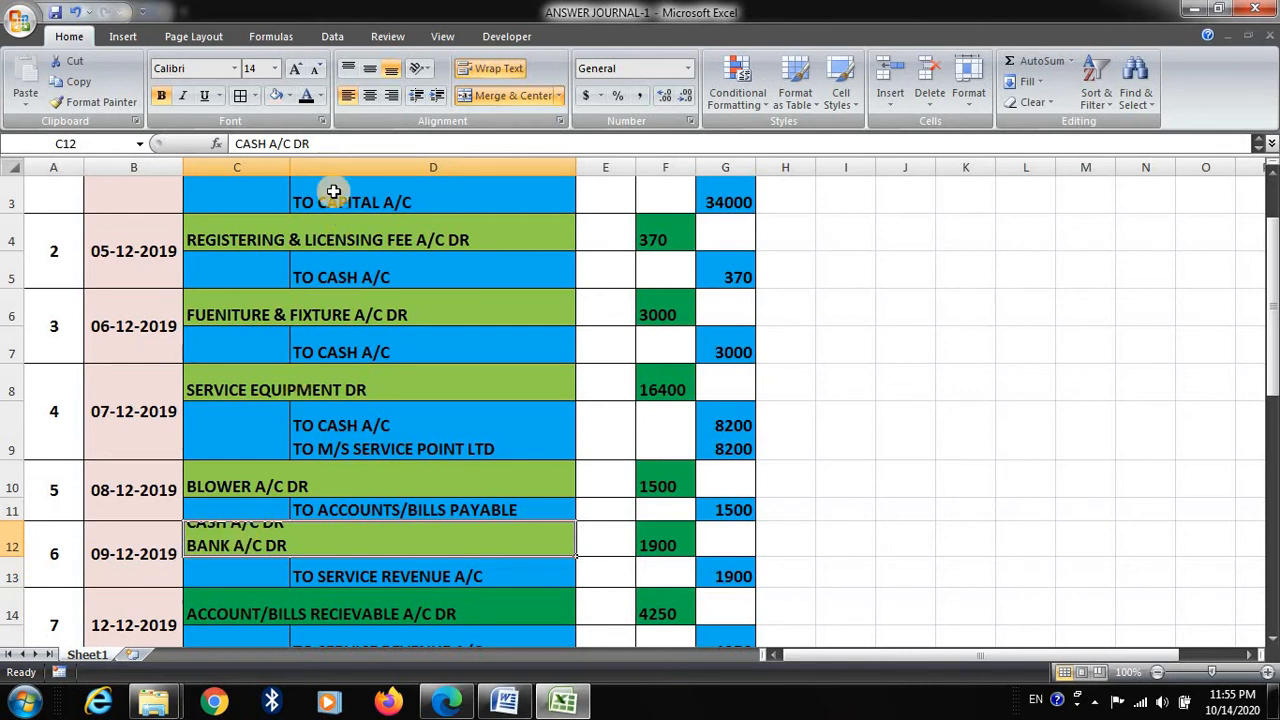
left_click(321, 145)
left_click(321, 145)
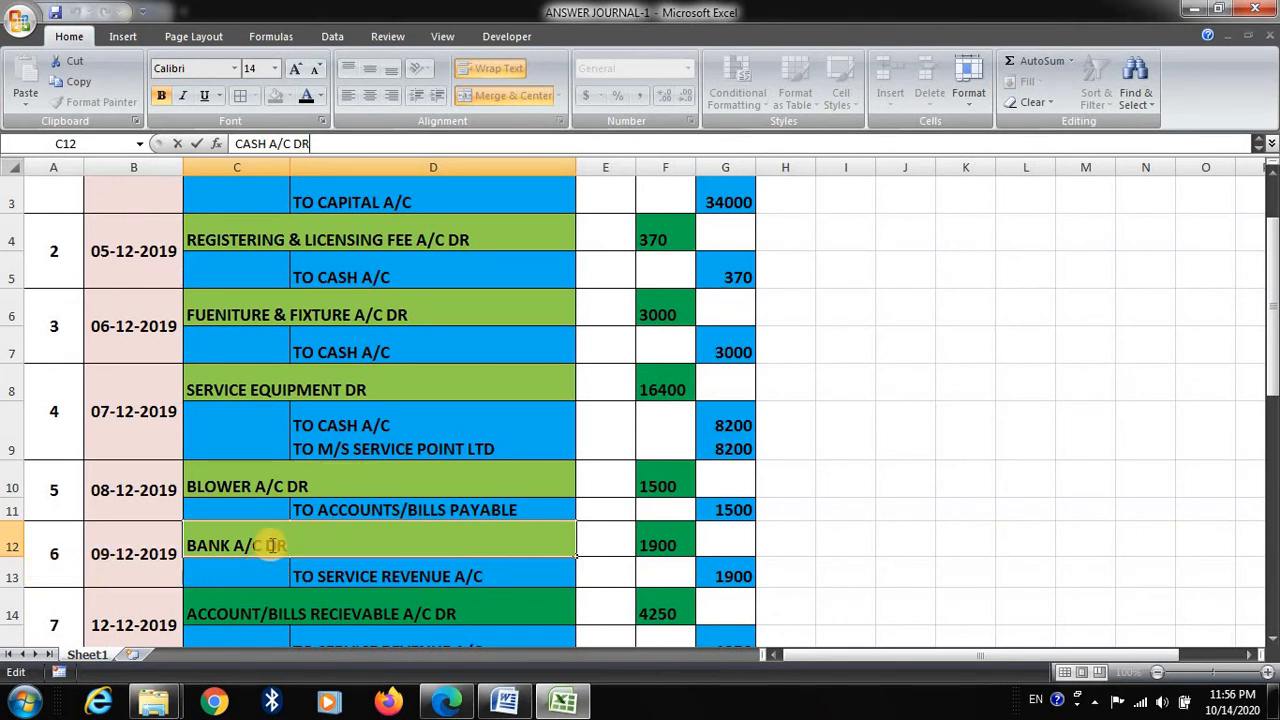
left_click(14, 562)
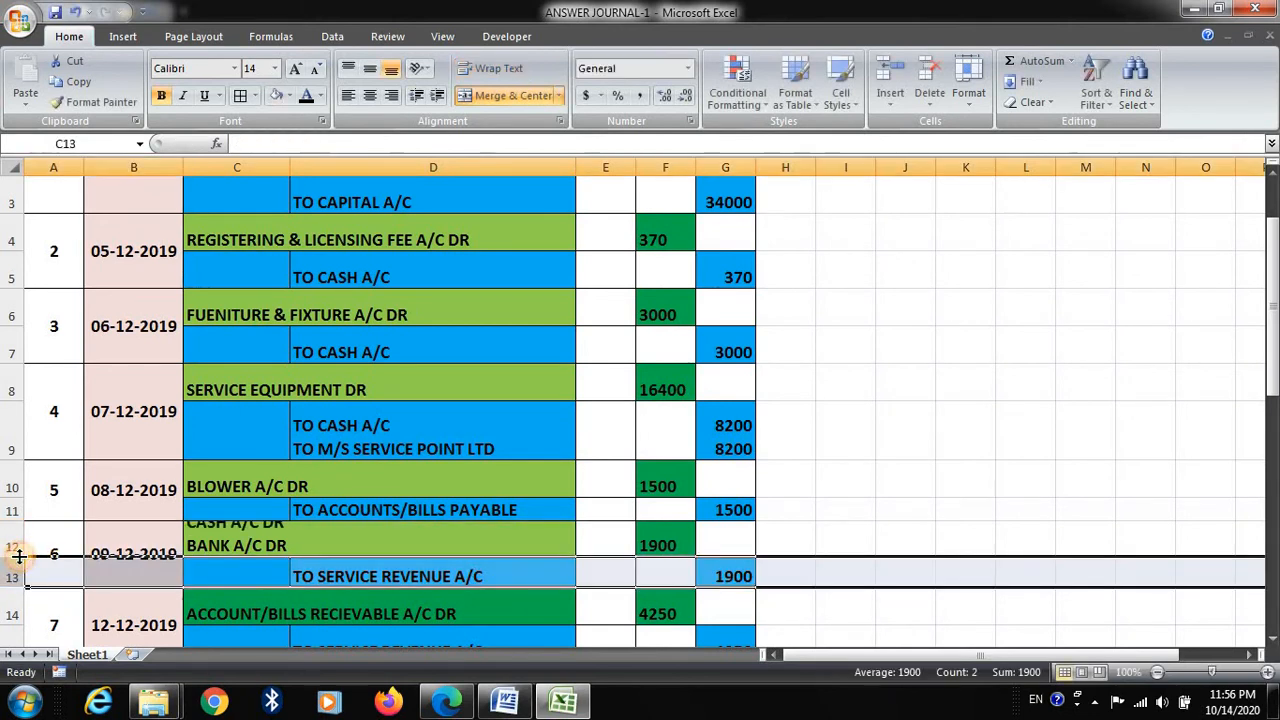
left_click_drag(14, 561, 14, 571)
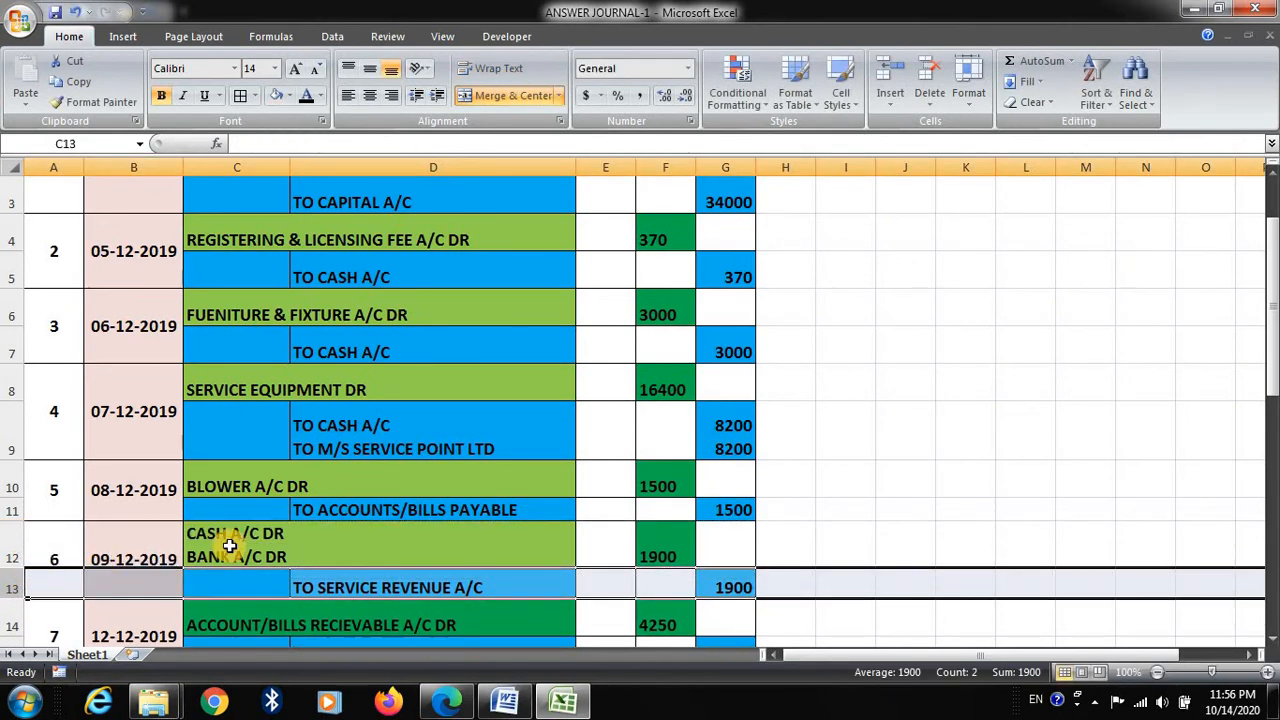
- Replace the two-line debit entry for transaction 6 in C12 with the single line CASH A/C DR
left_click(216, 548)
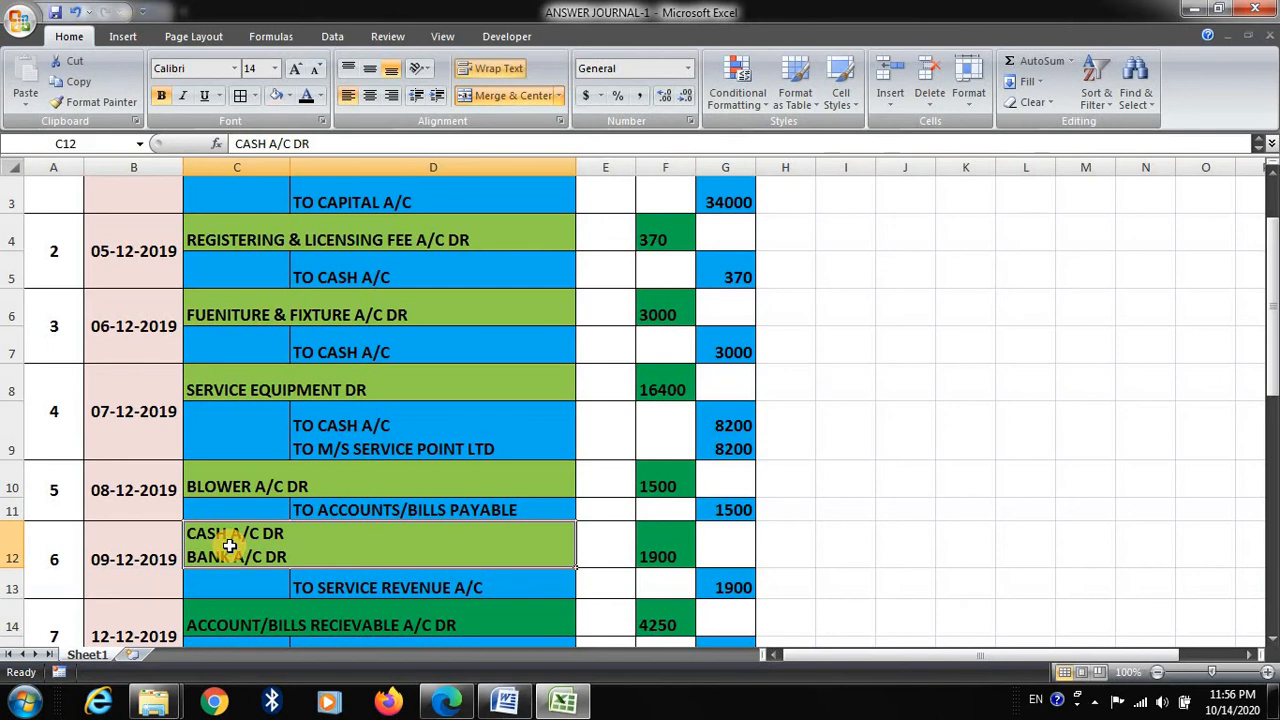
left_click(315, 143)
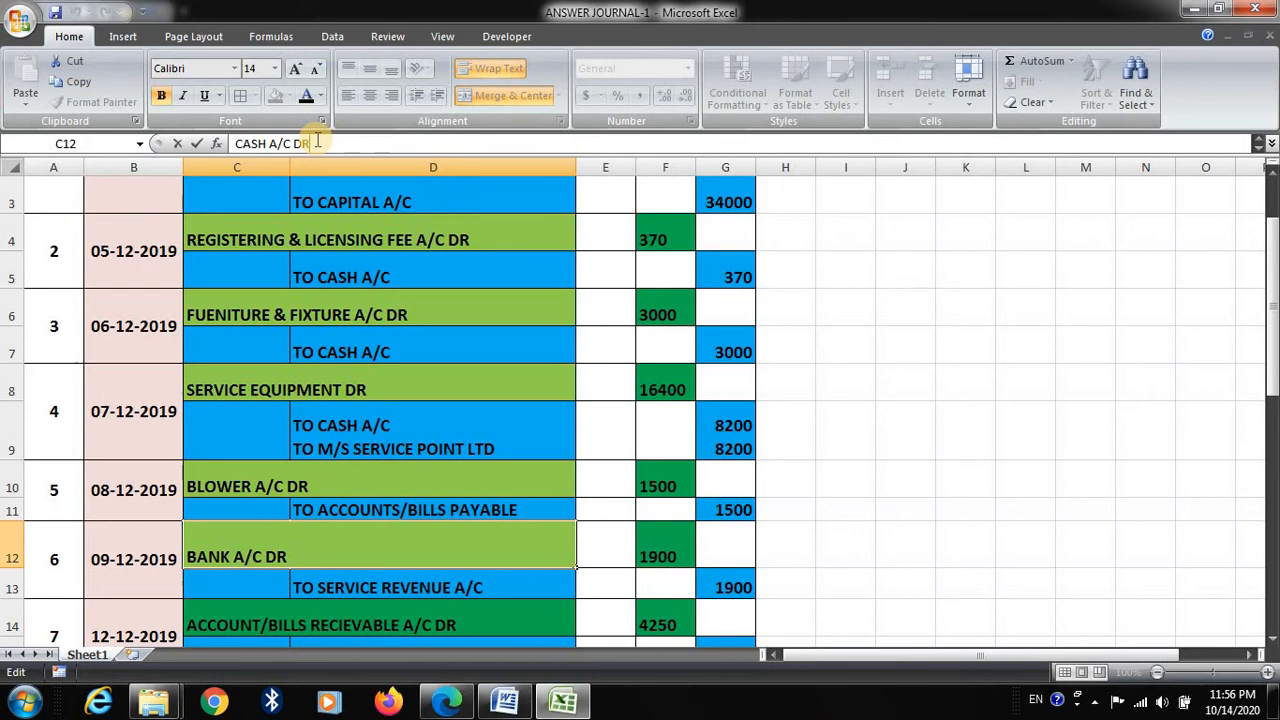
key("BackSpace")
key("BackSpace")
key("BackSpace")
key("BackSpace")
key("BackSpace")
key("BackSpace")
key("BackSpace")
key("BackSpace")
key("BackSpace")
key("BackSpace")
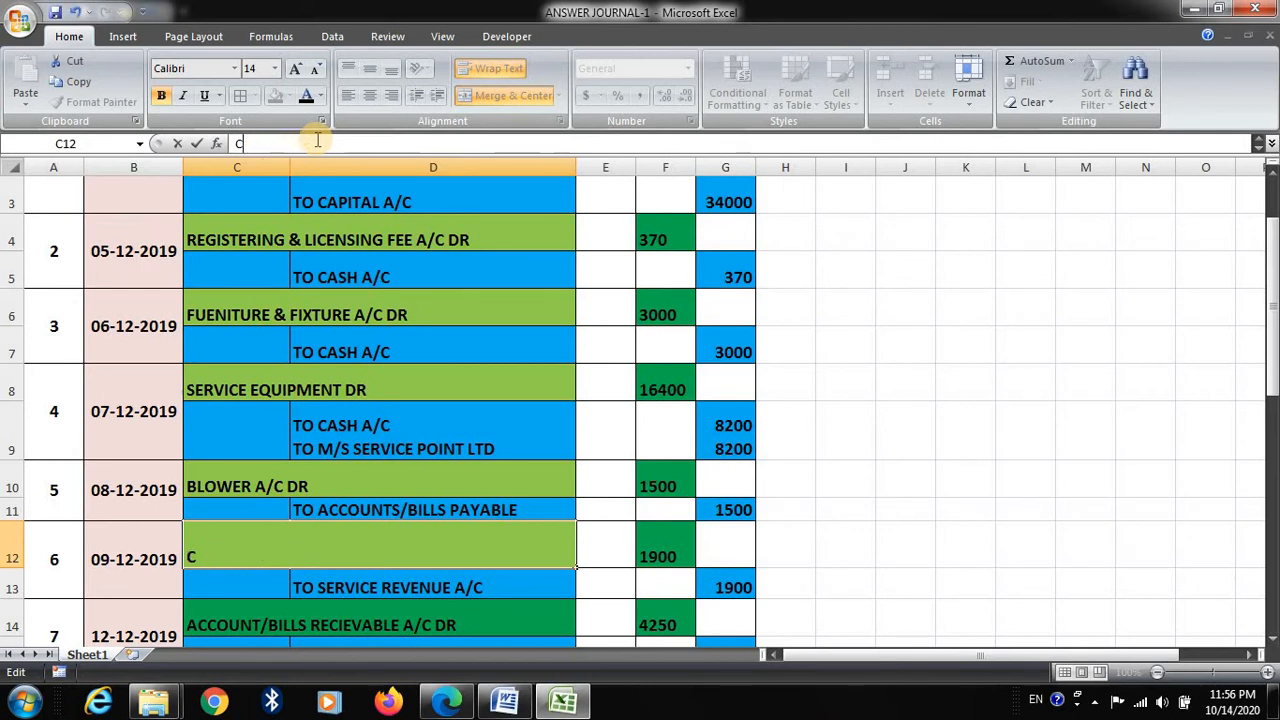
key("BackSpace")
type("CASH A/C")
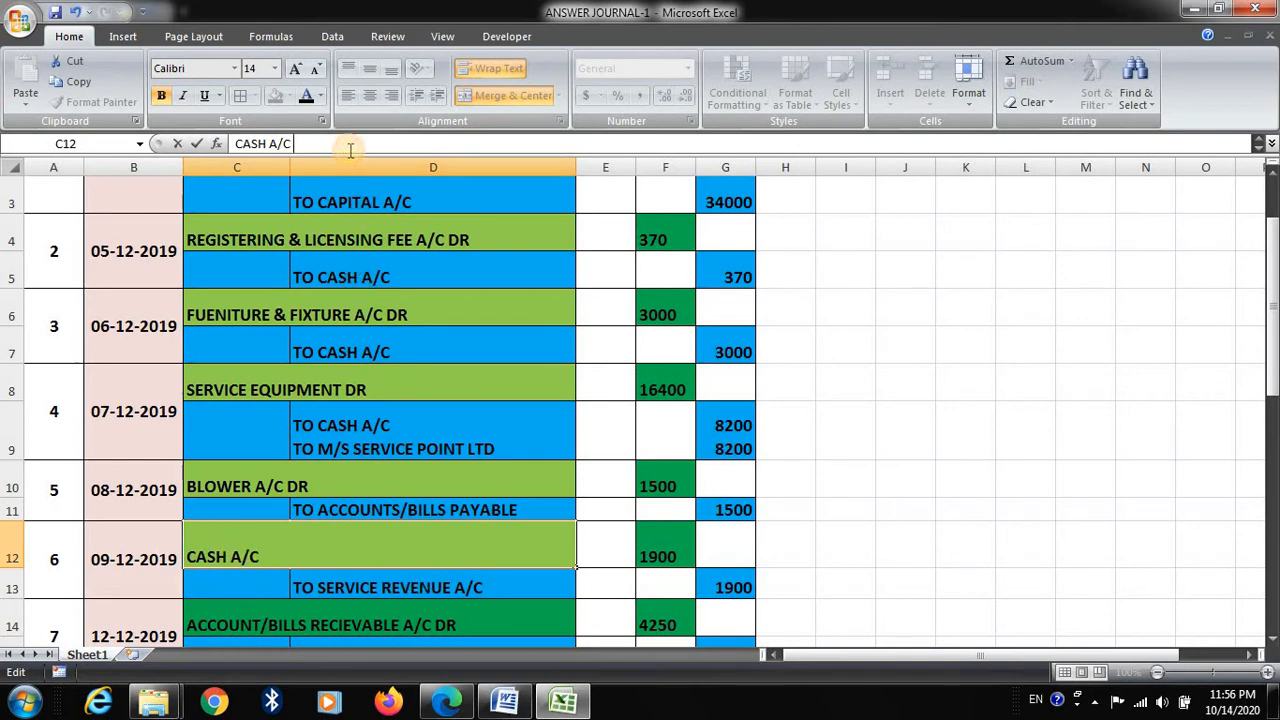
type("DR")
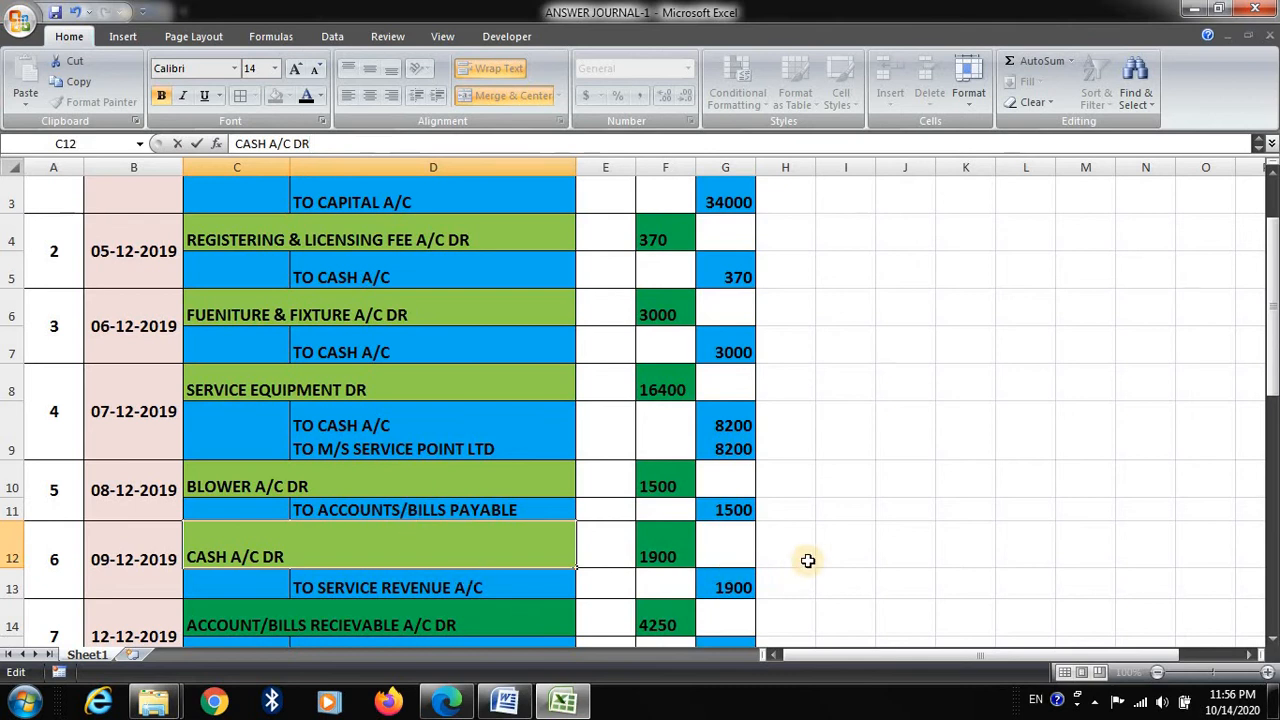
- Try to retype the debit entry for transaction 6 in C12, starting with CASH
left_click(849, 562)
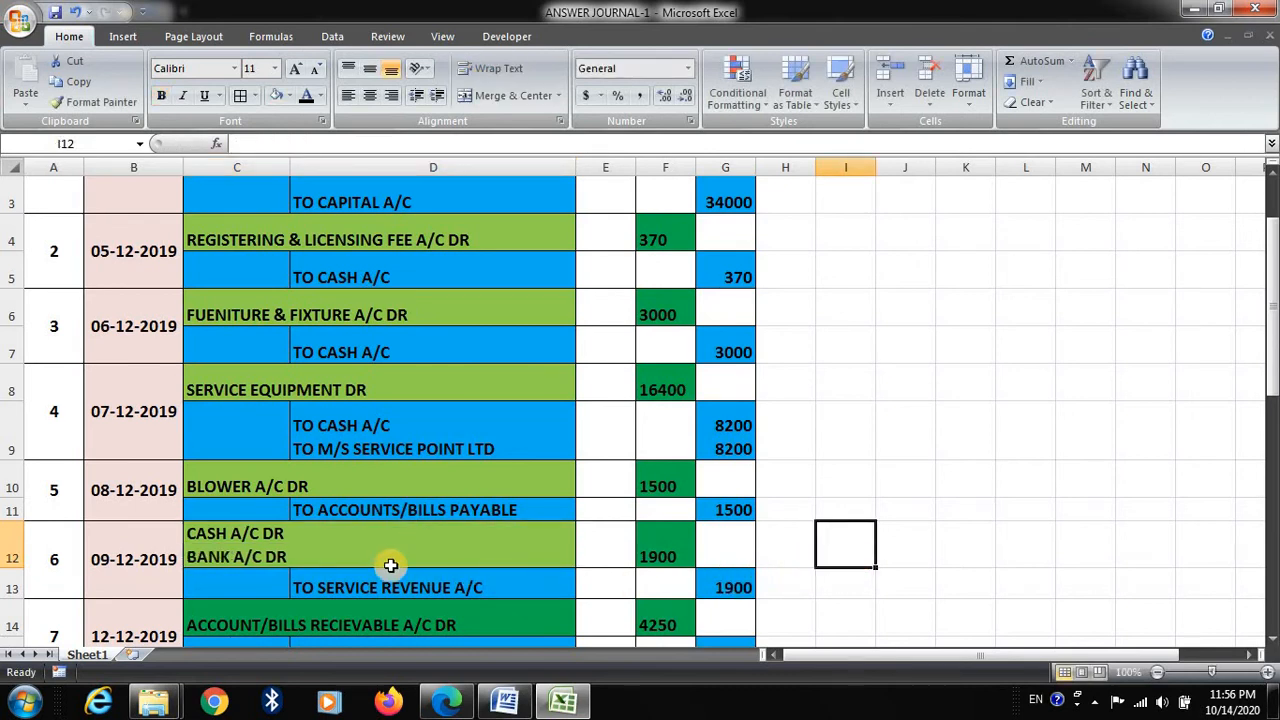
left_click(244, 563)
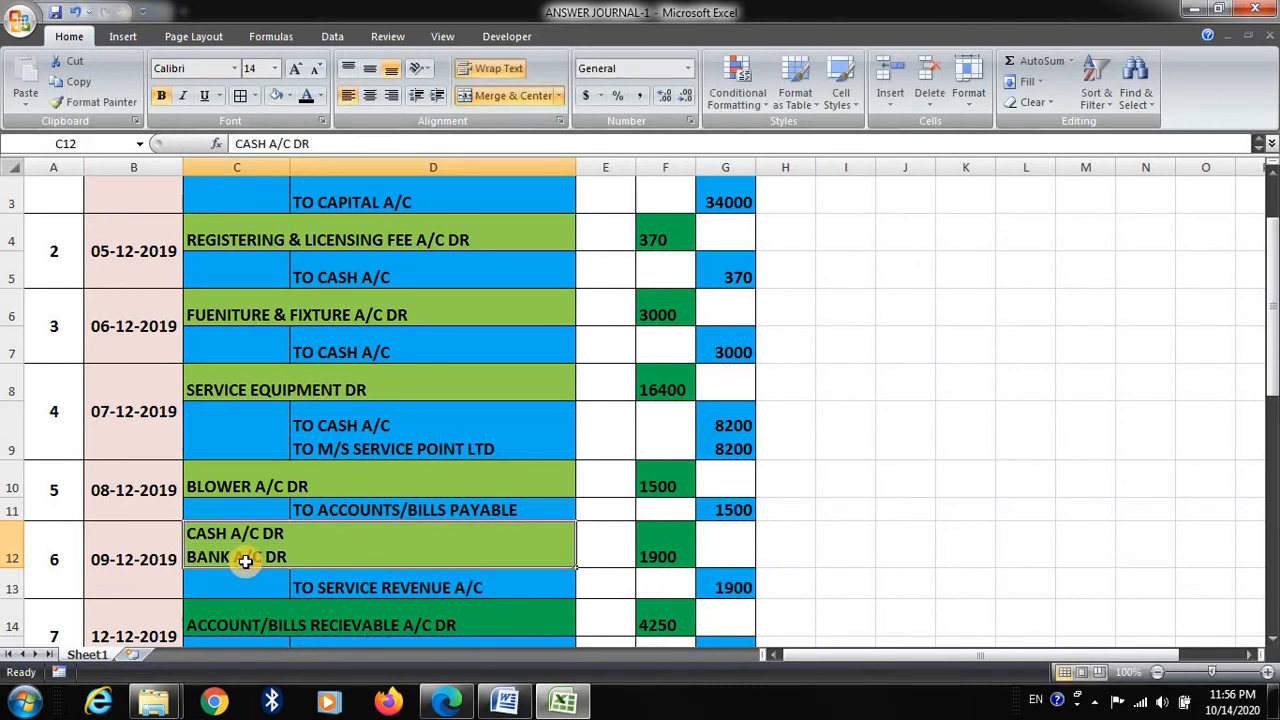
key("Delete")
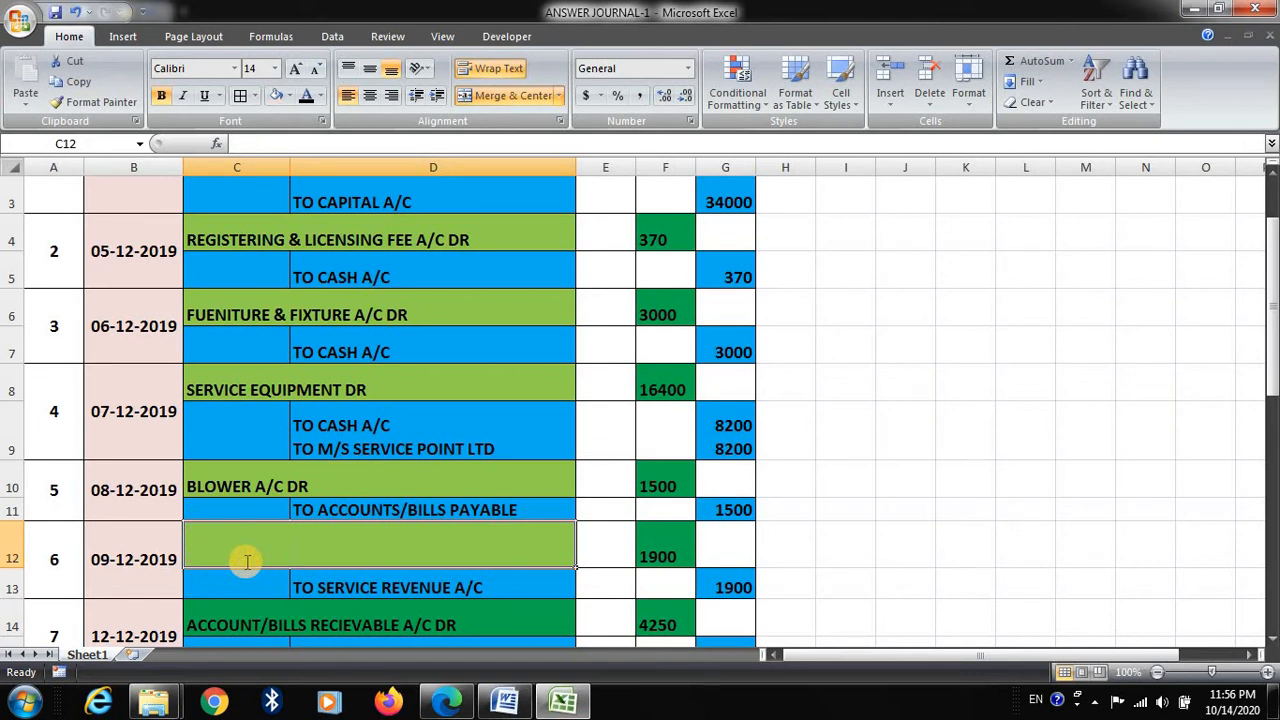
type("CAS")
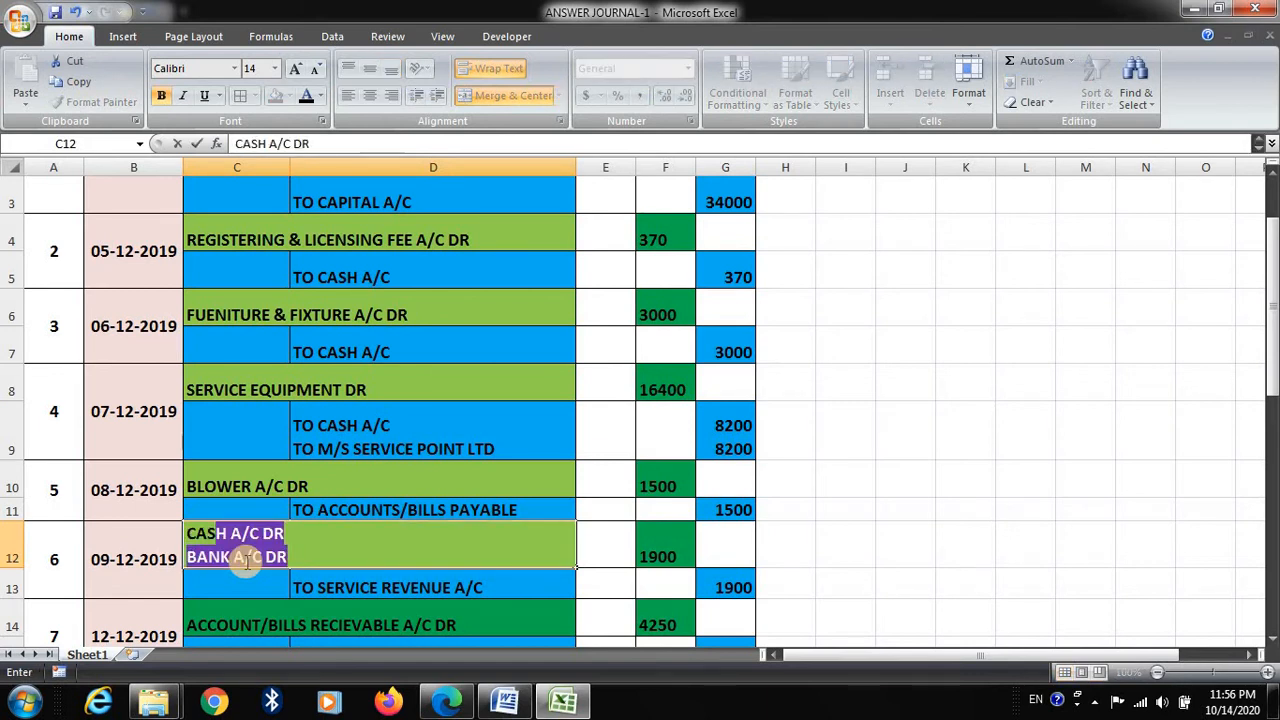
key("BackSpace")
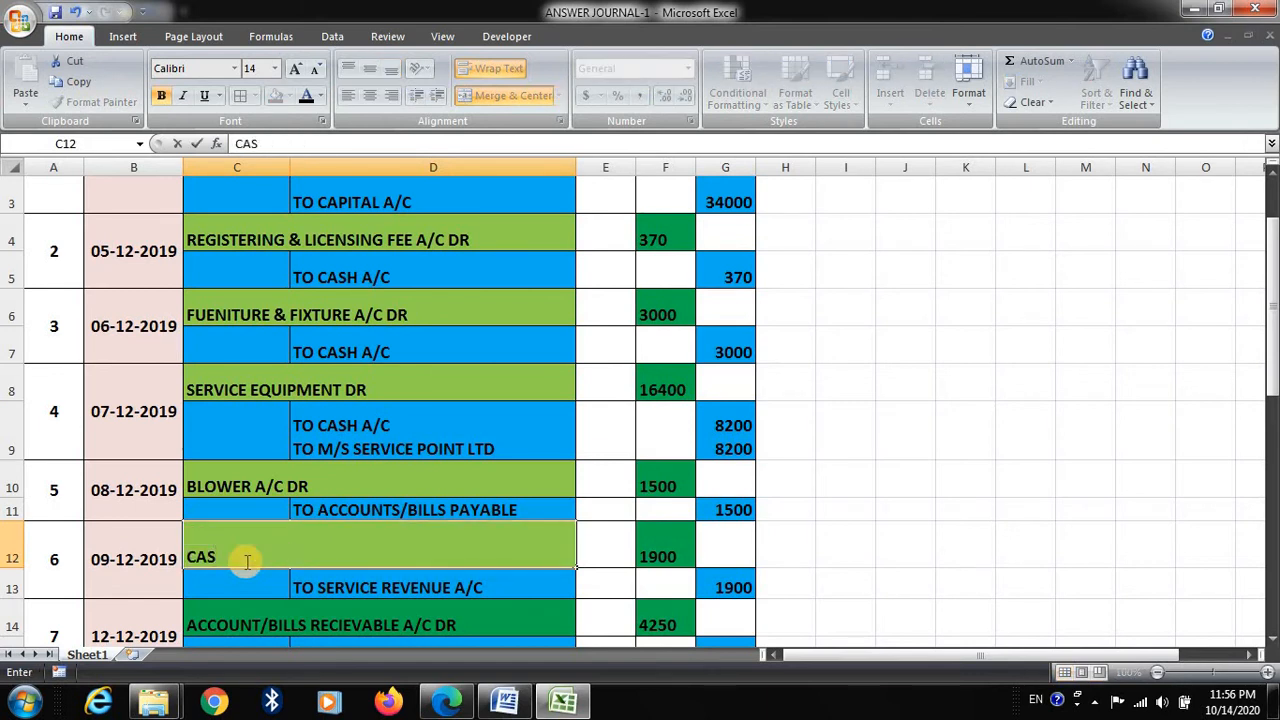
type("H")
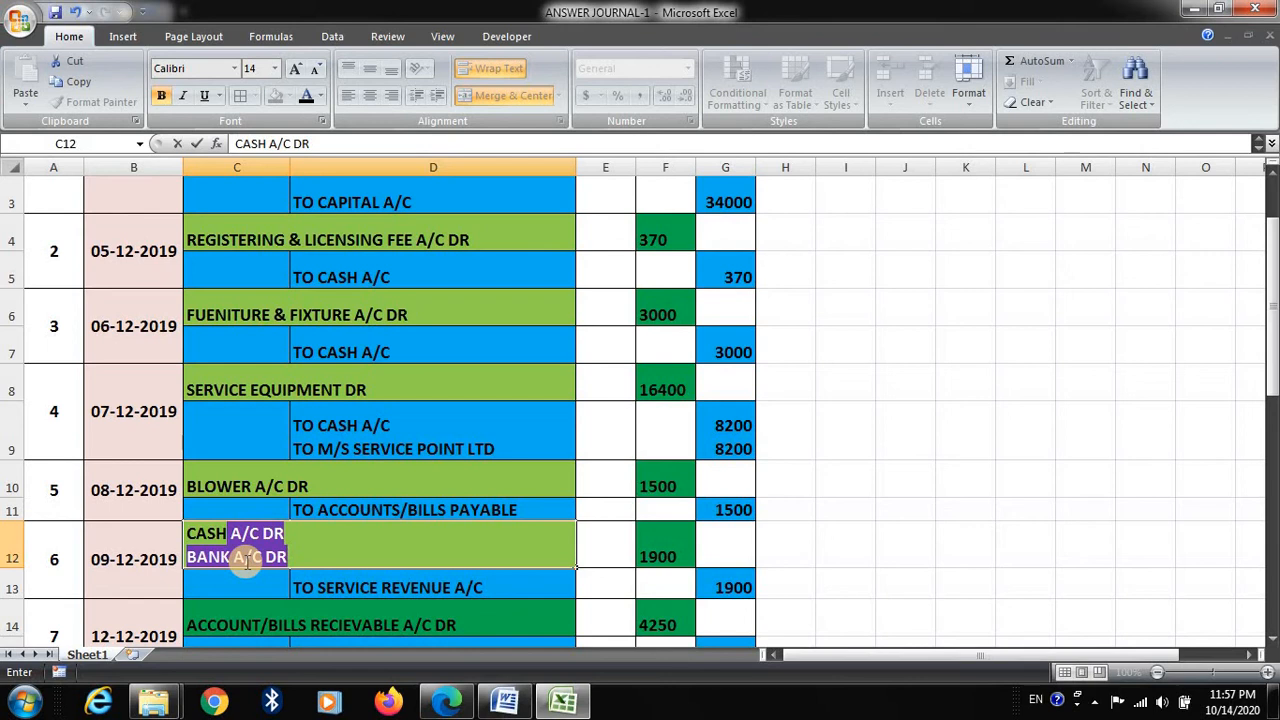
- Remove the BANK A/C DR line from C12, leaving CASH A/C DR, and save the workbook
left_click(300, 552)
key("BackSpace")
key("BackSpace")
key("BackSpace")
key("BackSpace")
key("BackSpace")
key("BackSpace")
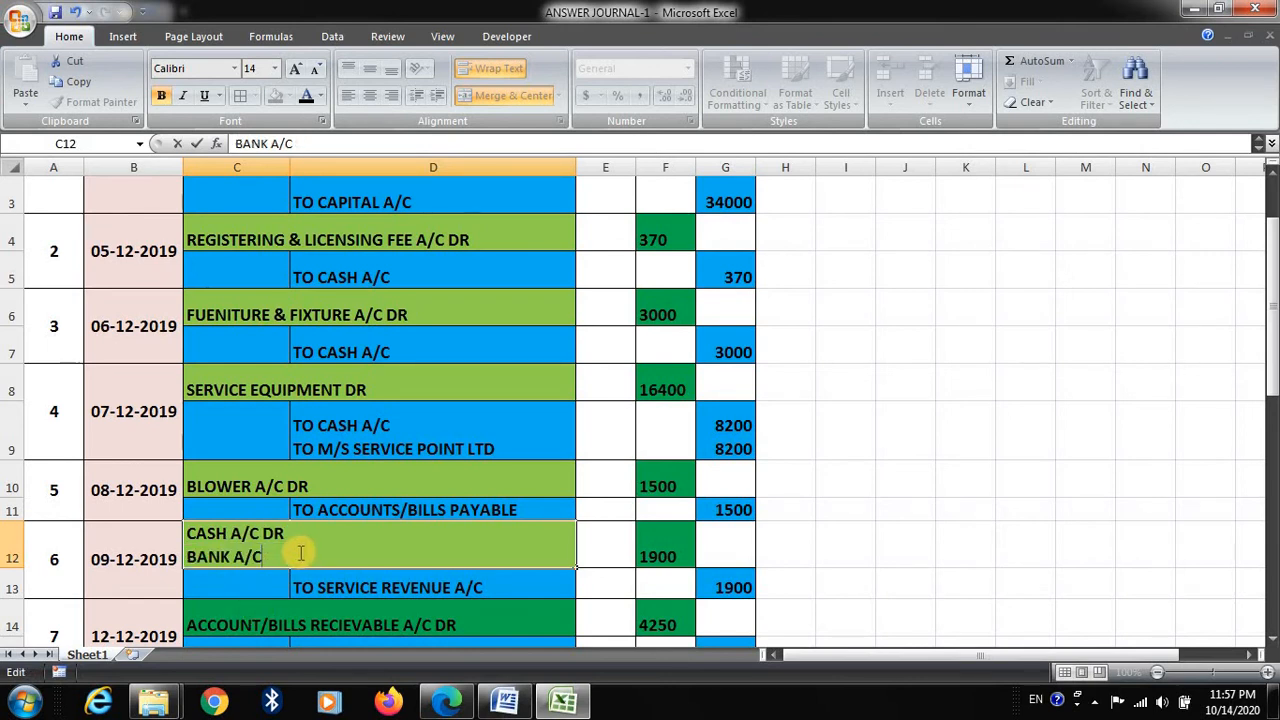
key("BackSpace")
key("BackSpace")
key("BackSpace")
key("BackSpace")
key("BackSpace")
key("BackSpace")
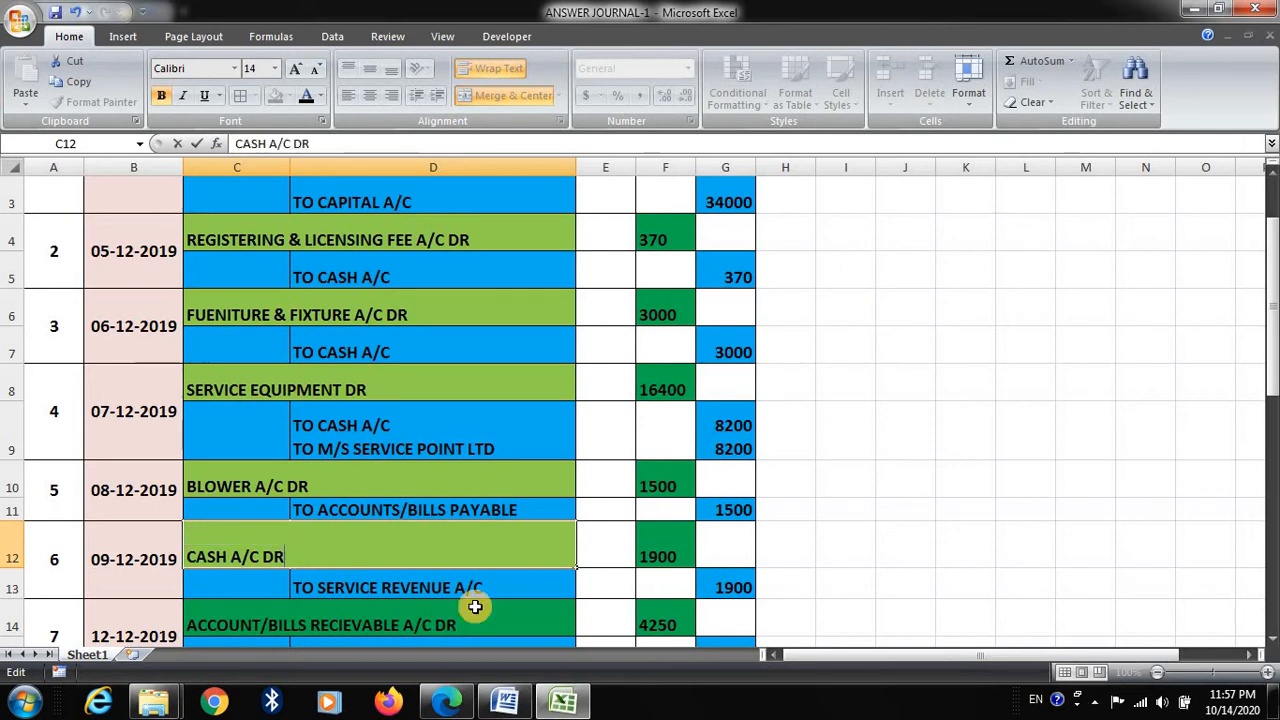
scroll(822, 560, "down", 1)
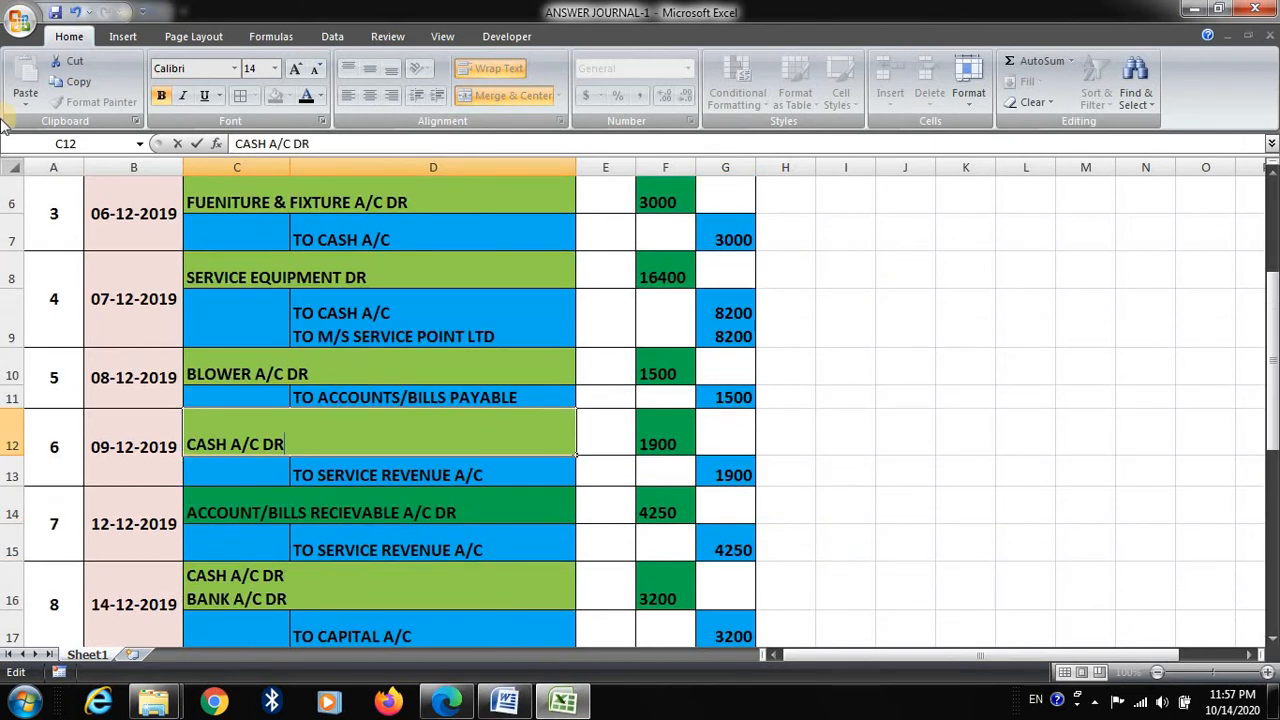
left_click(14, 22)
left_click(64, 150)
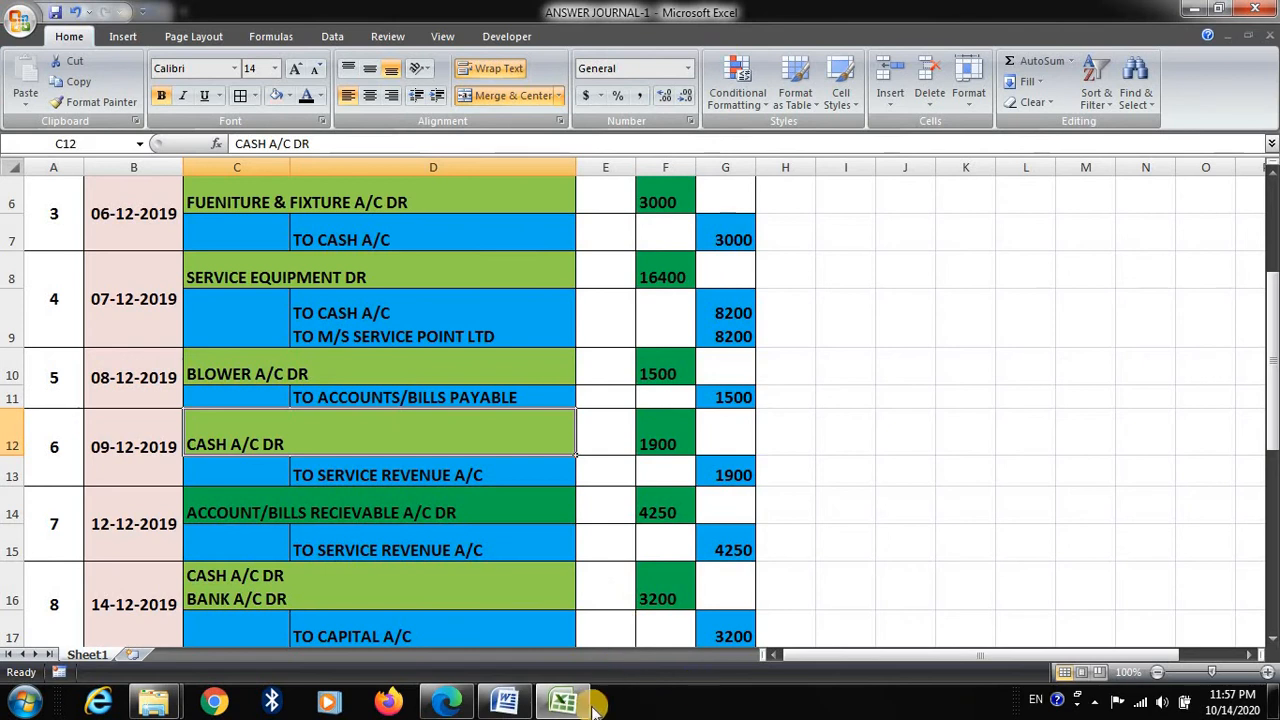
- Compare transactions 7 and 8 in the Word document with their journal entries in the Excel sheet
left_click(515, 705)
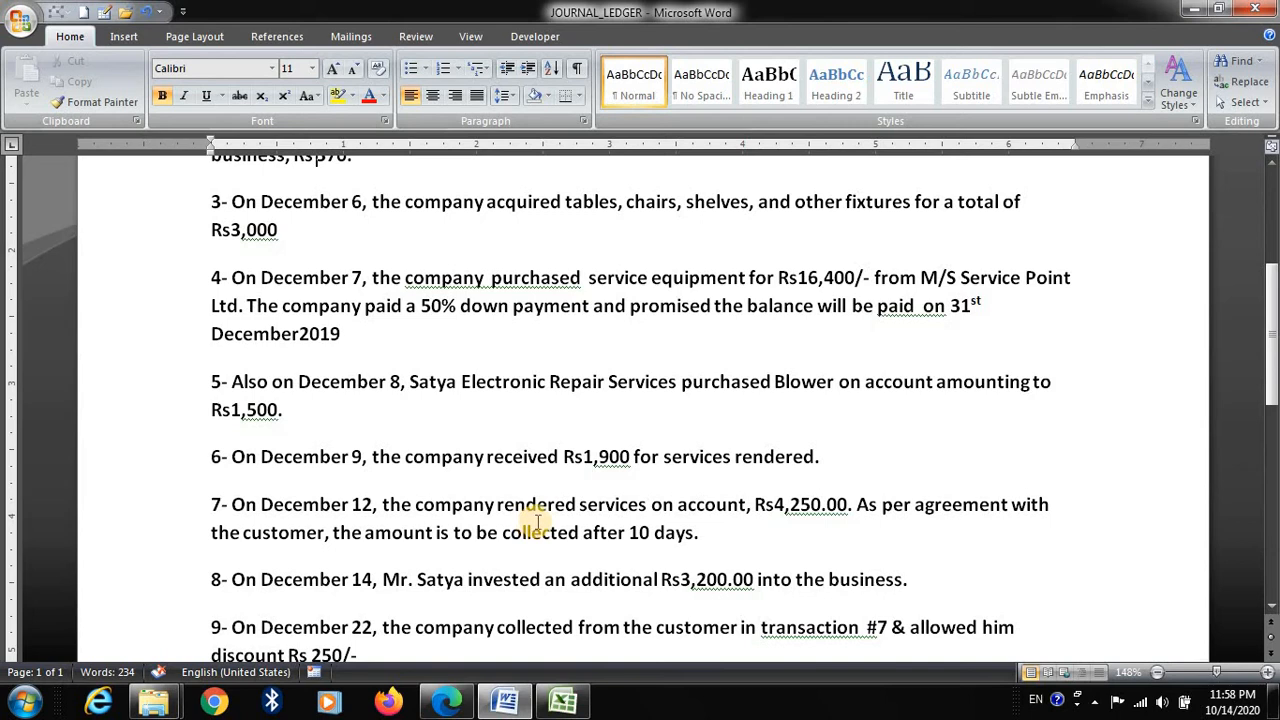
left_click(568, 705)
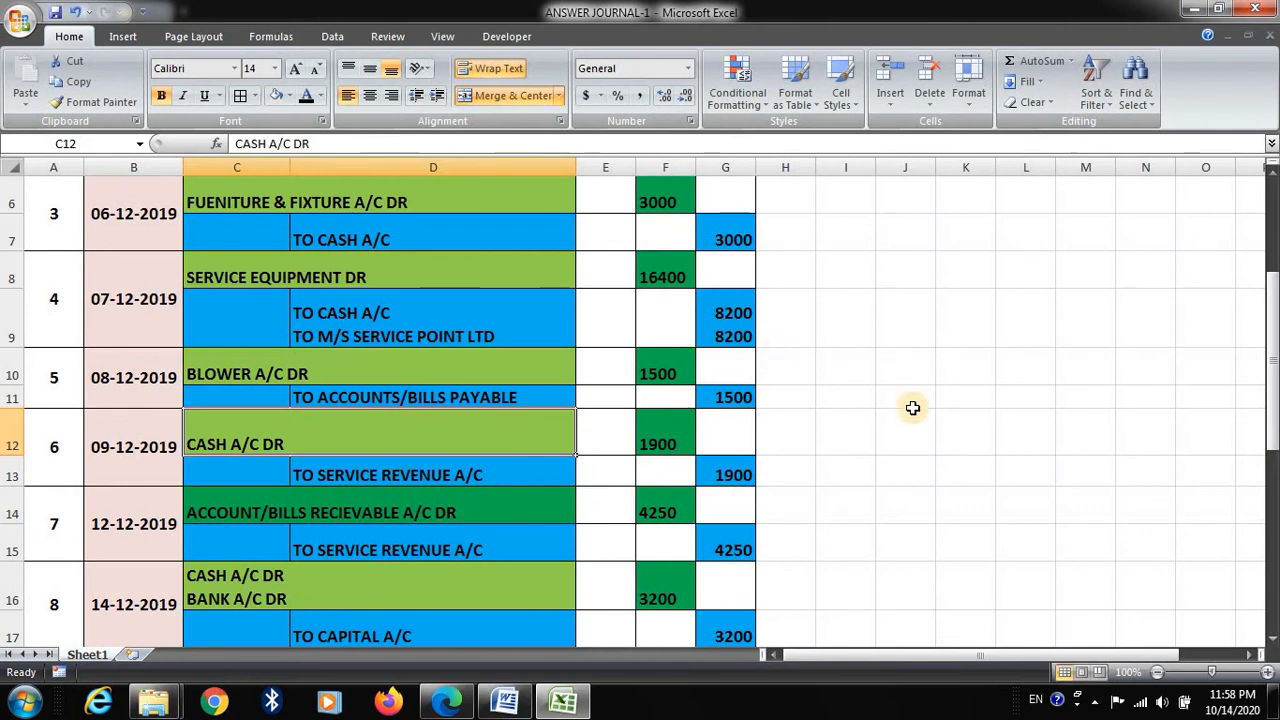
left_click(496, 708)
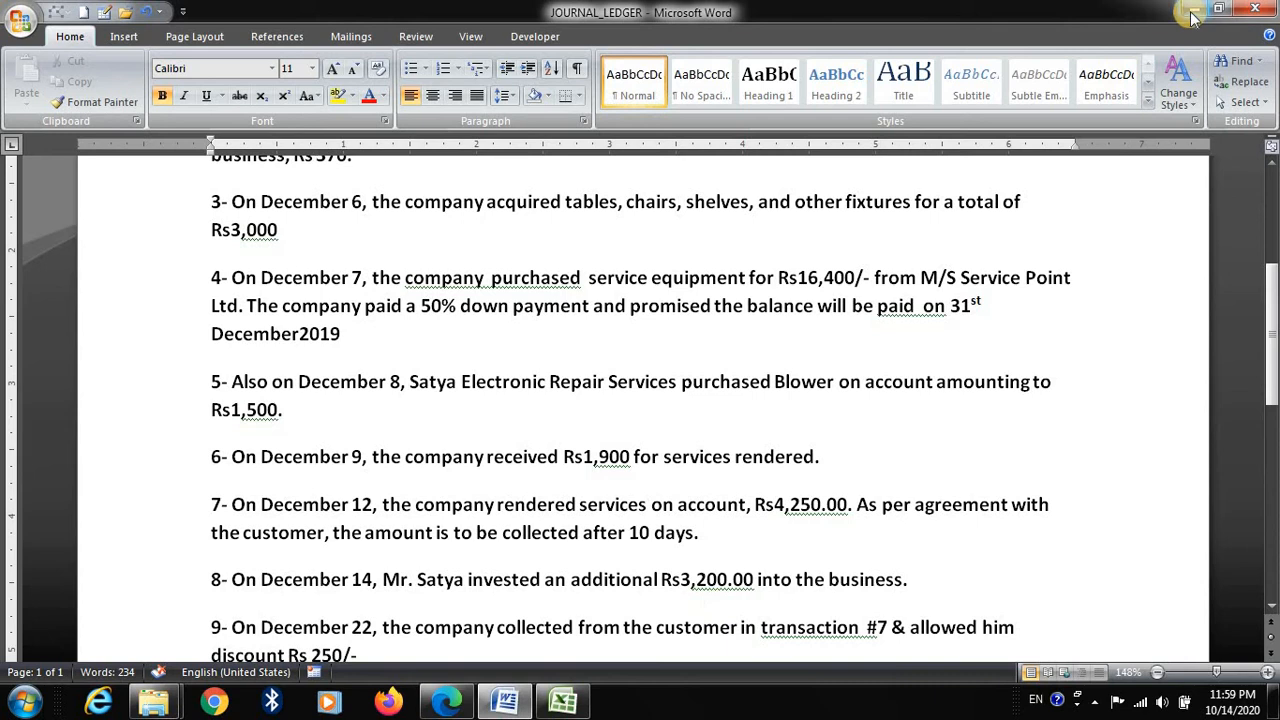
- In Excel, remove the BANK A/C DR line from transaction 8's debit entry in C16 and save the workbook
left_click(563, 703)
scroll(588, 563, "down", 1)
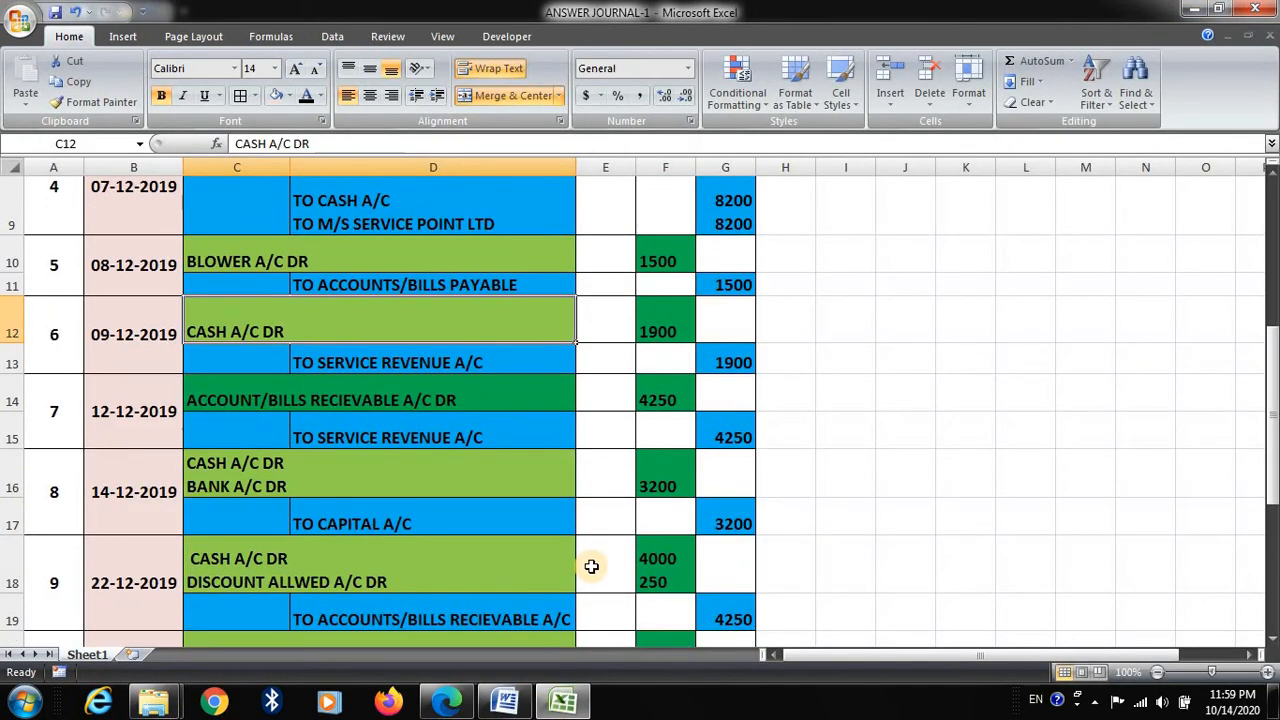
left_click(271, 487)
double_click(292, 487)
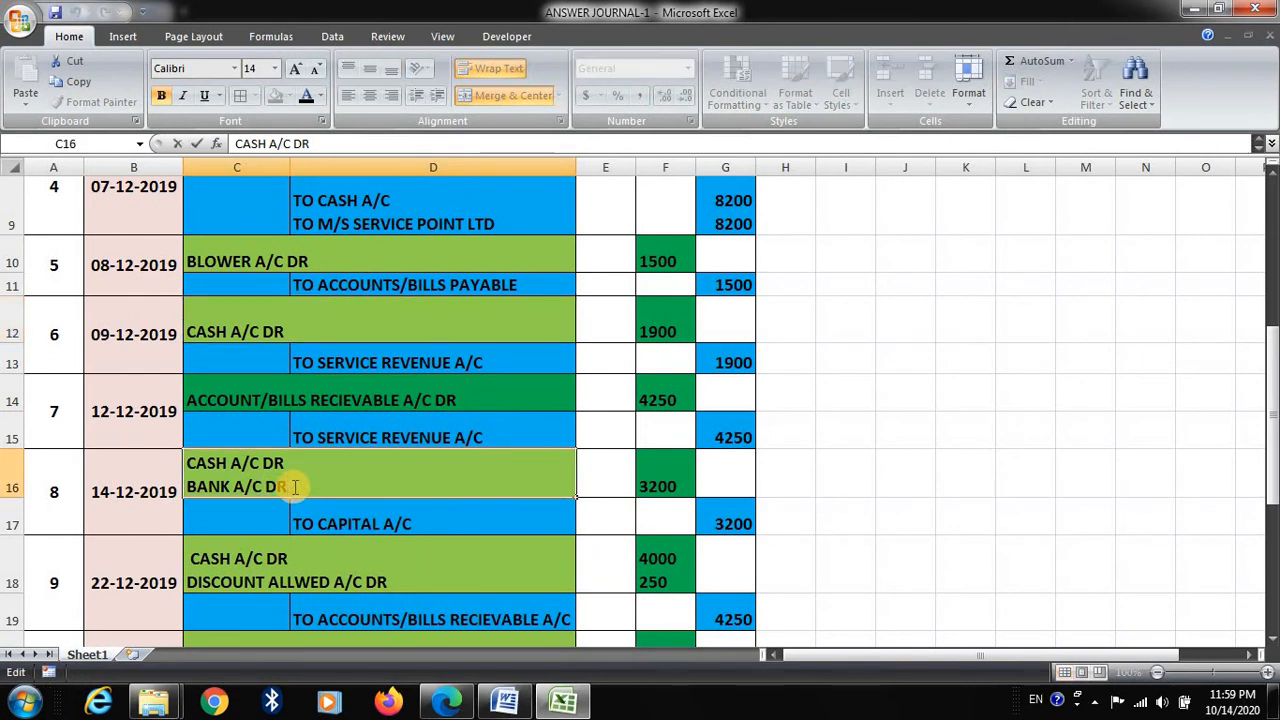
key("BackSpace")
key("BackSpace")
key("BackSpace")
key("BackSpace")
key("BackSpace")
key("BackSpace")
key("BackSpace")
key("BackSpace")
key("BackSpace")
key("BackSpace")
key("BackSpace")
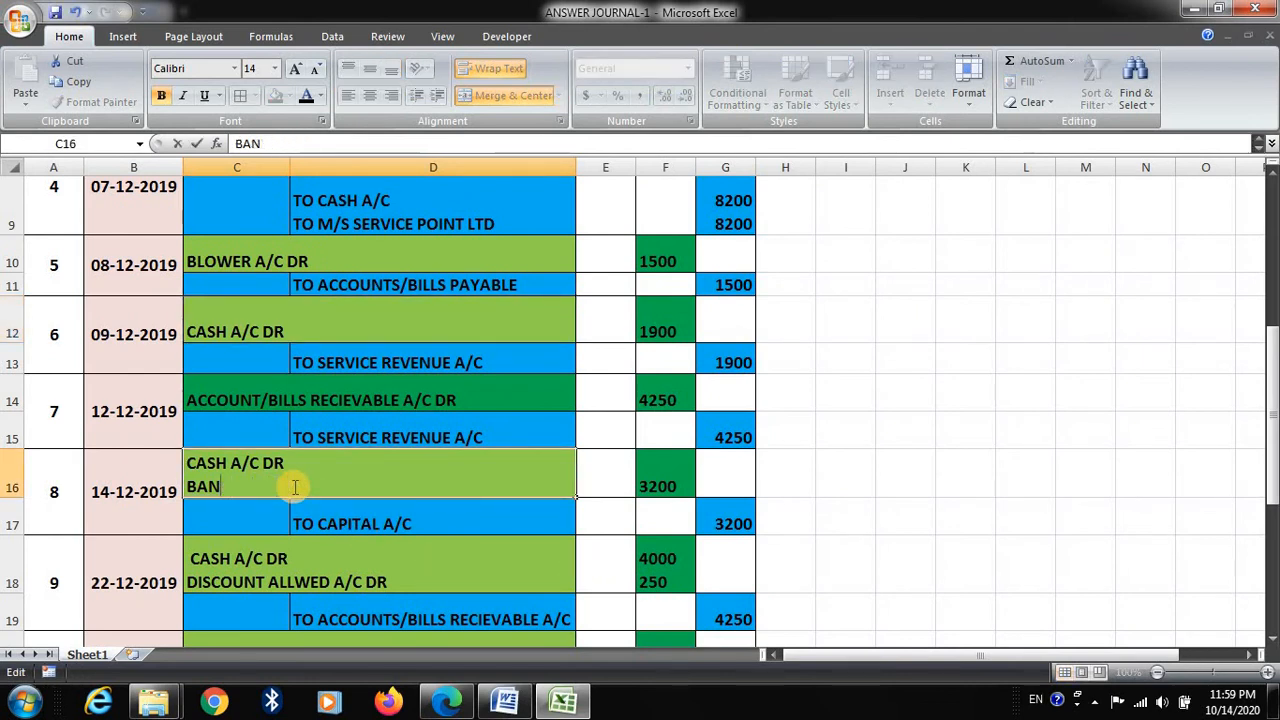
left_click(18, 30)
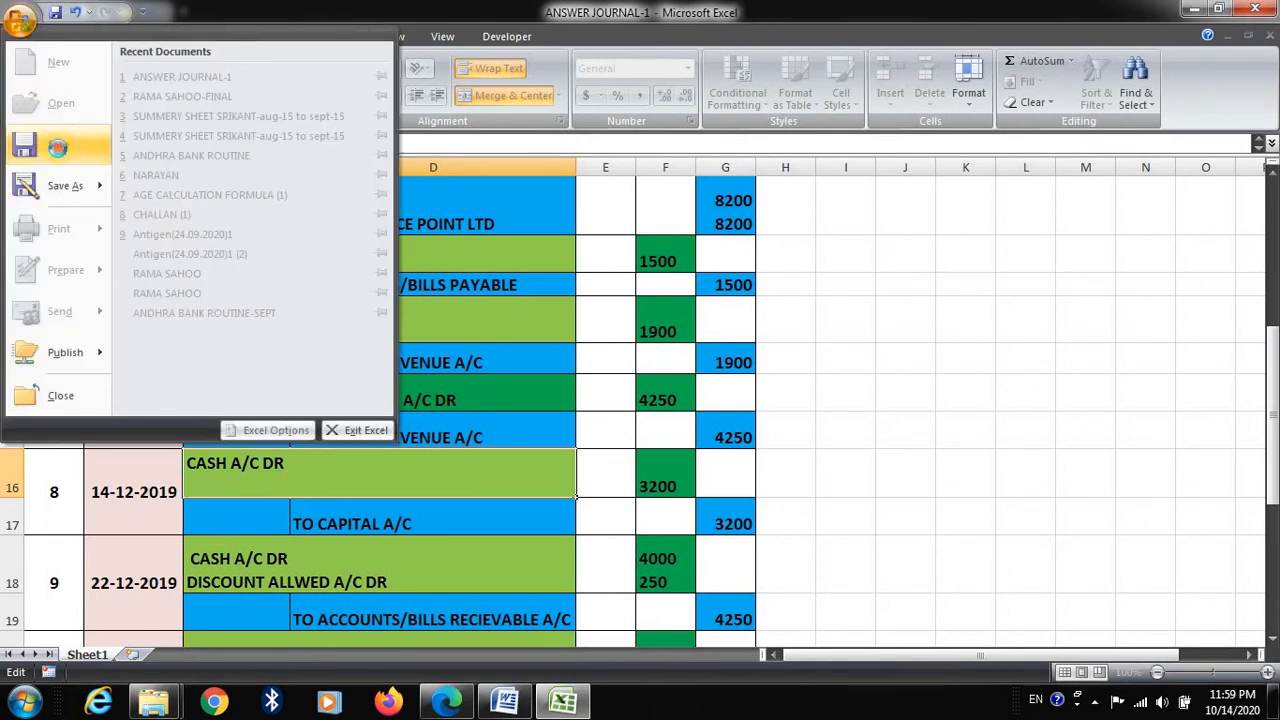
left_click(60, 143)
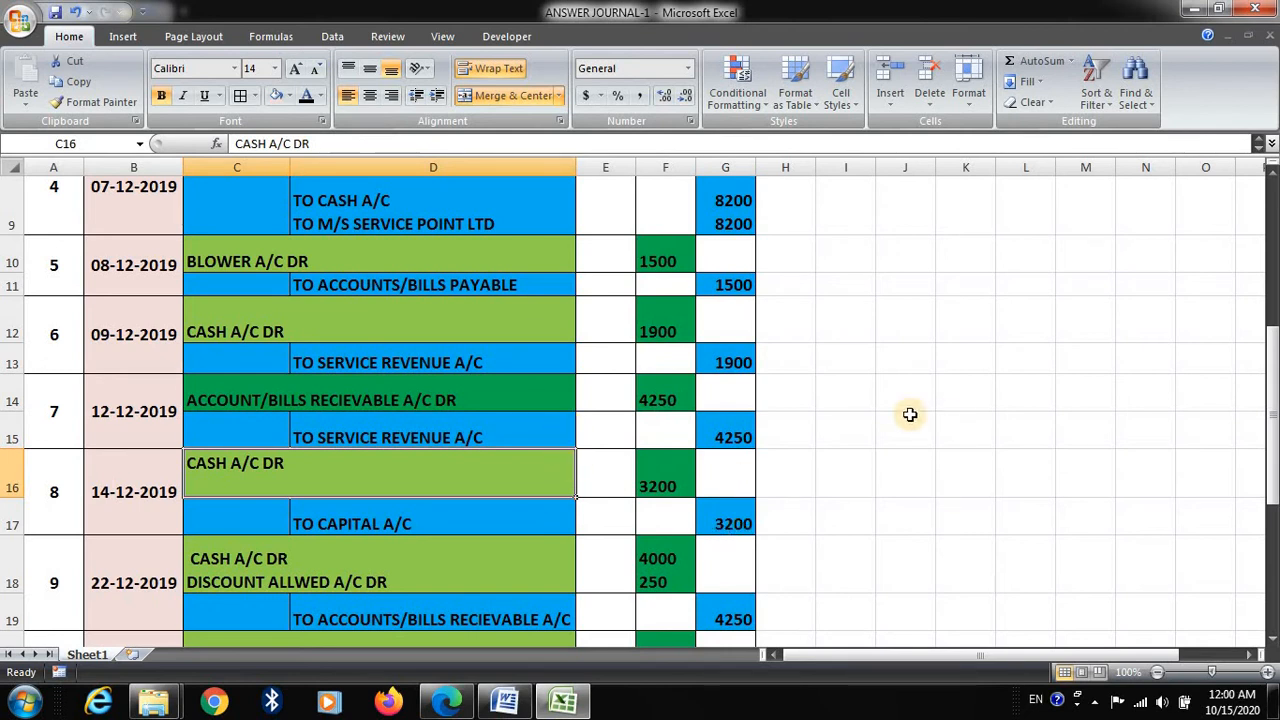
- Read transaction 9 in the Word document and compare it with its journal entry in the Excel sheet
left_click(505, 705)
scroll(528, 565, "down", 2)
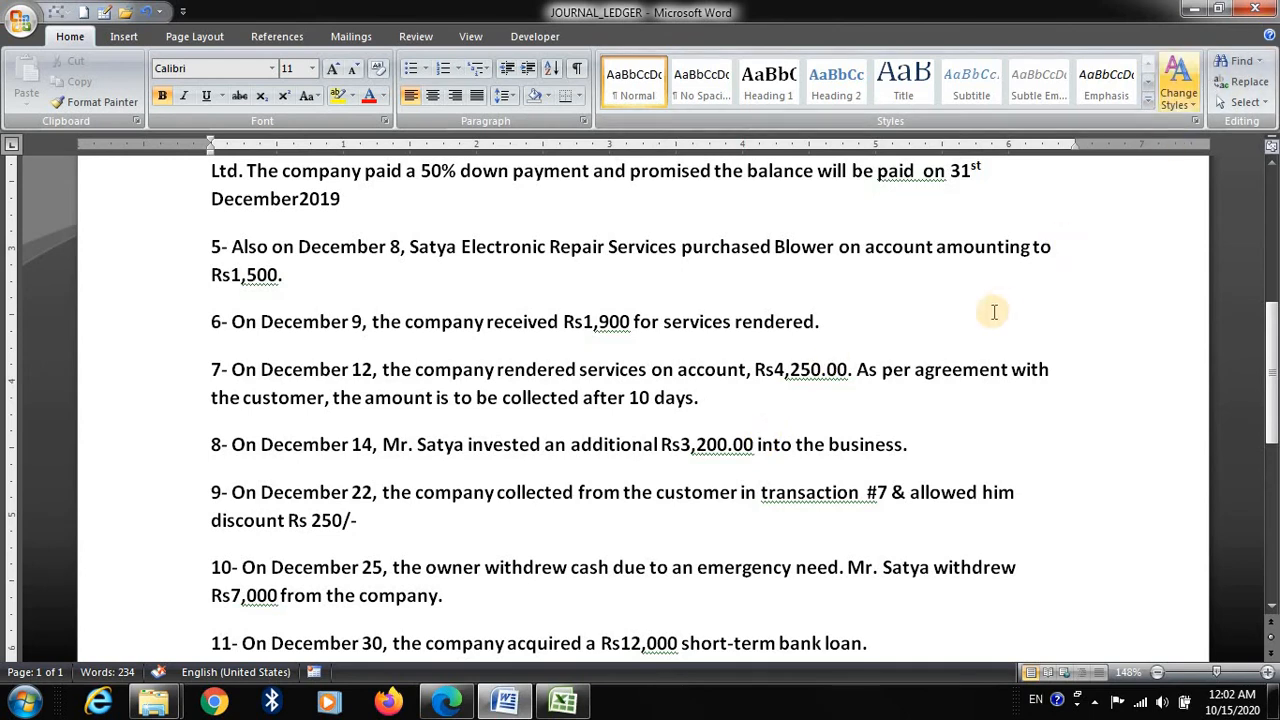
left_click(563, 703)
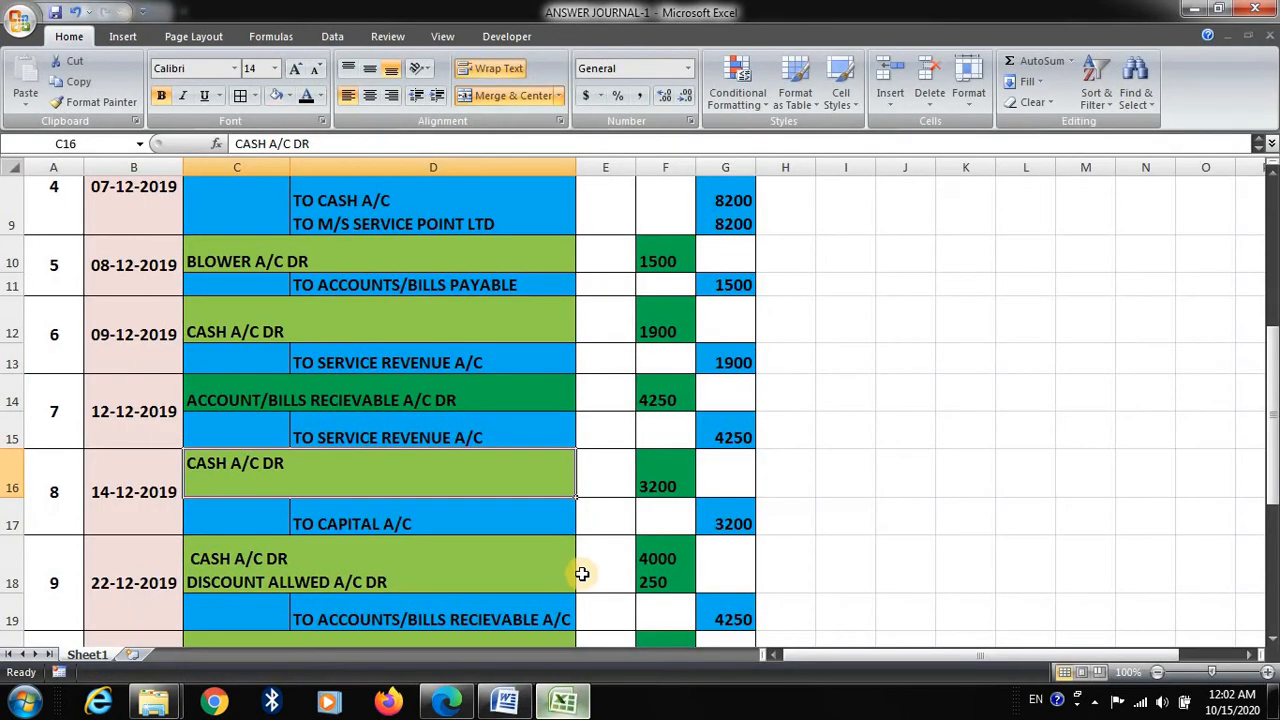
scroll(480, 523, "down", 1)
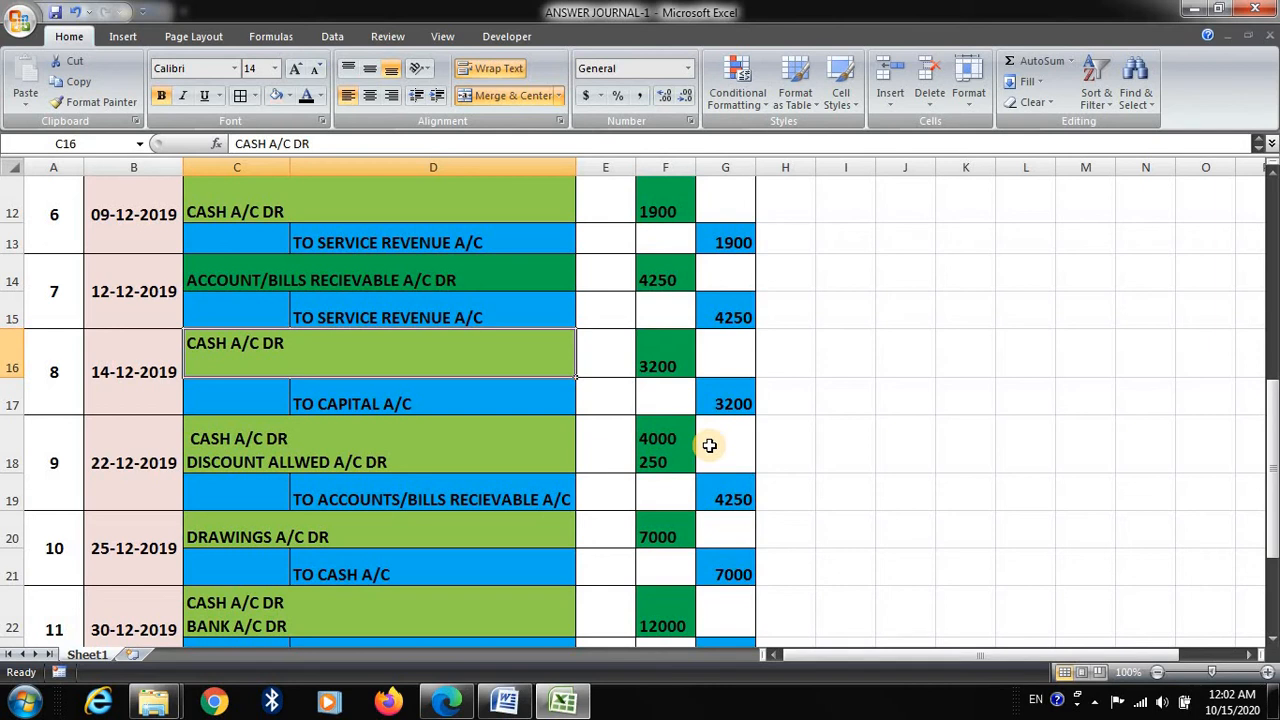
- Correct the second line of transaction 9's debit entry in C18 to DISCOUNT ALLOWED A/C DR
left_click(325, 463)
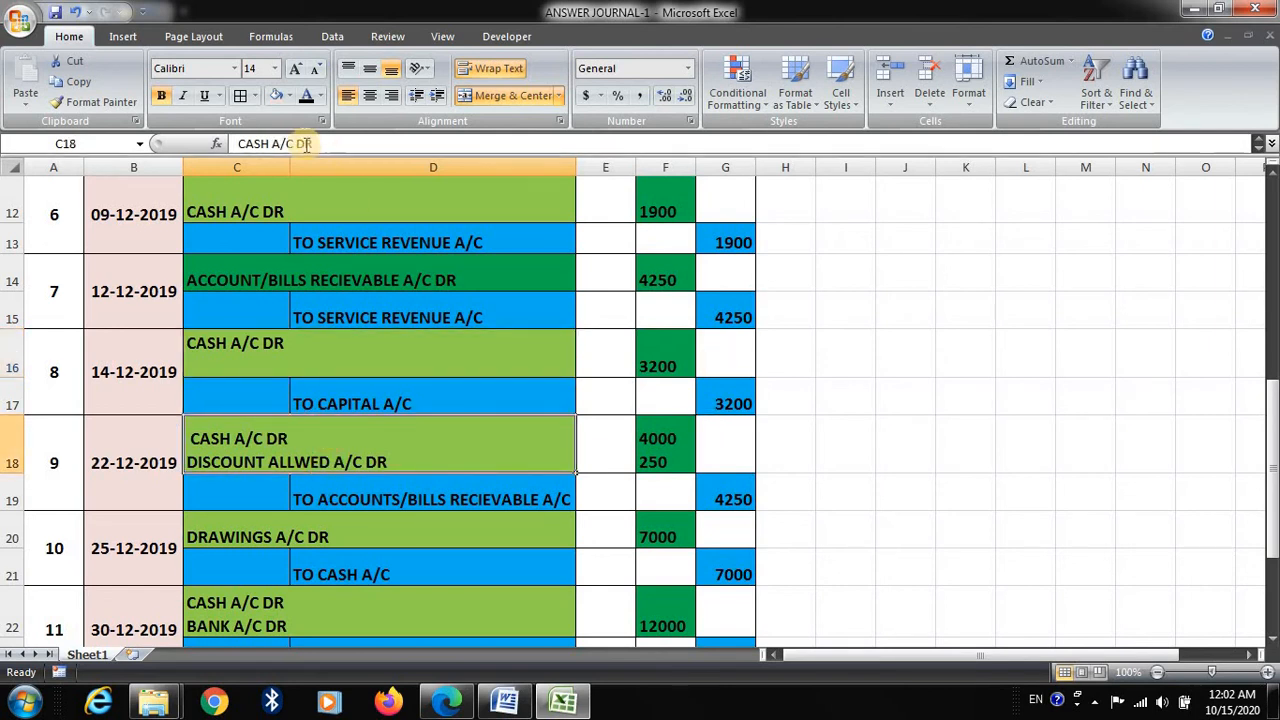
double_click(295, 462)
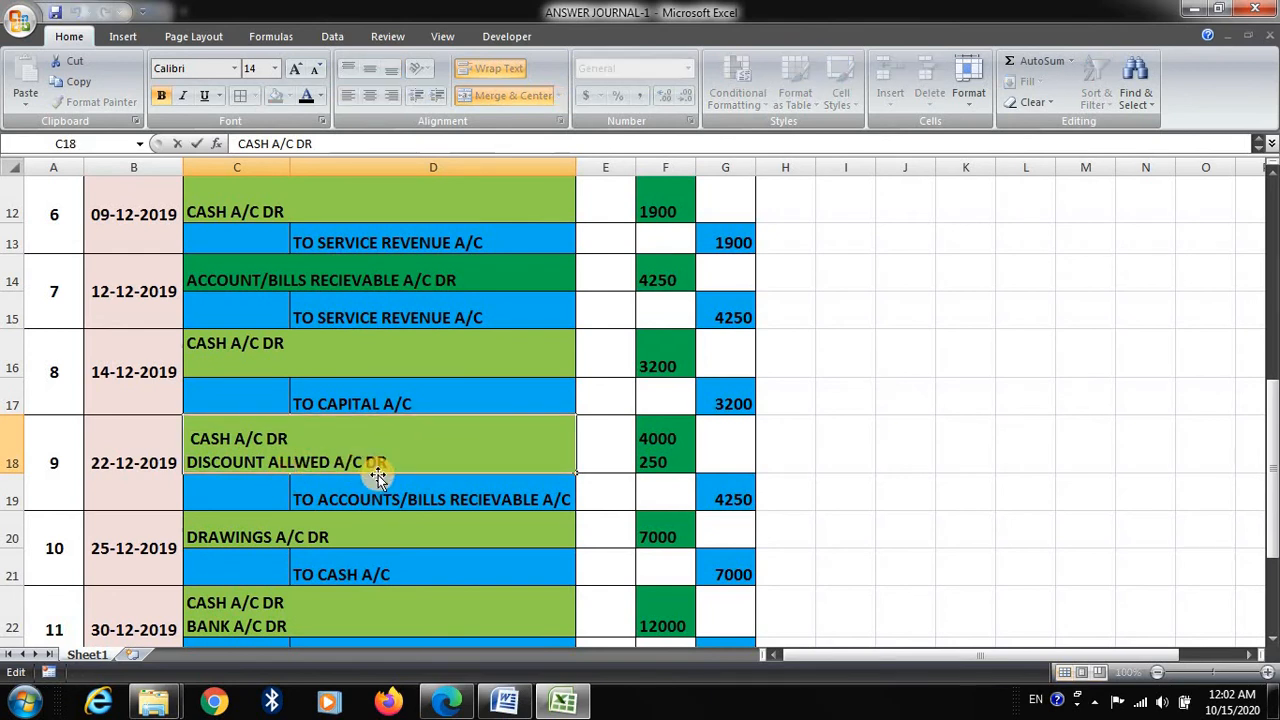
type("O")
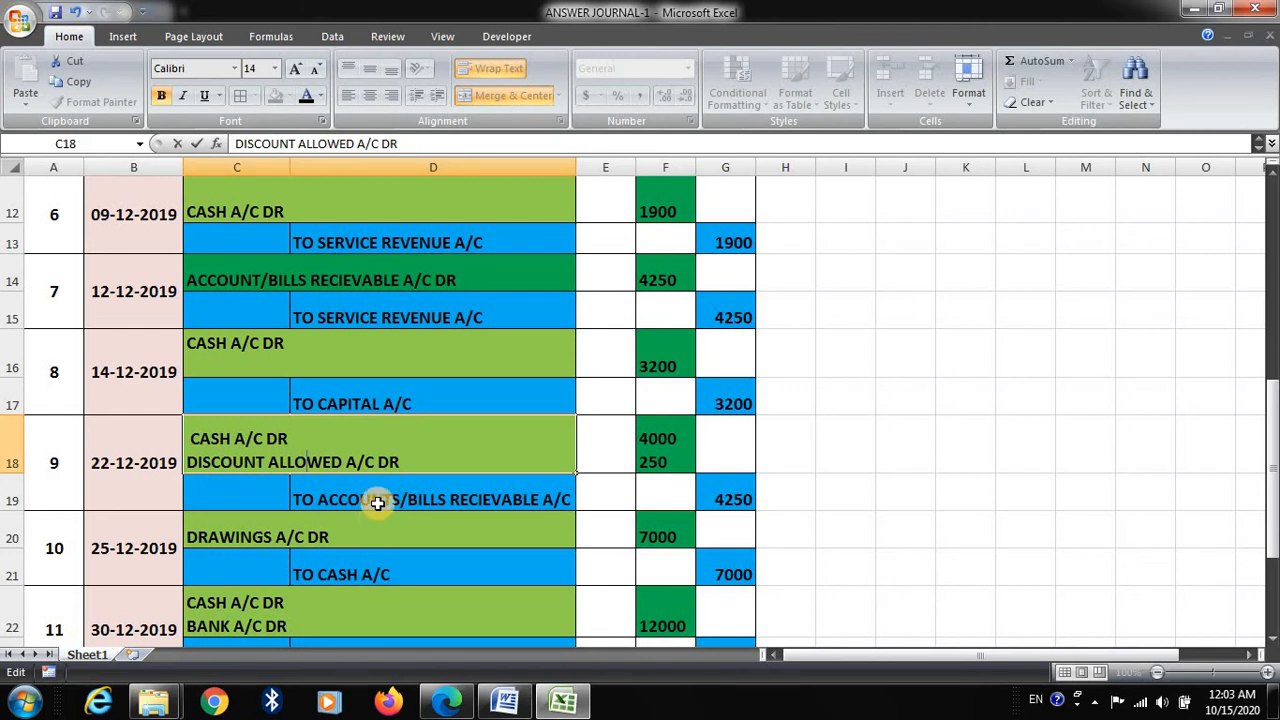
- Compare transaction 10 in Word with its Excel journal entry, and read transaction 11 in the Word document
left_click(506, 700)
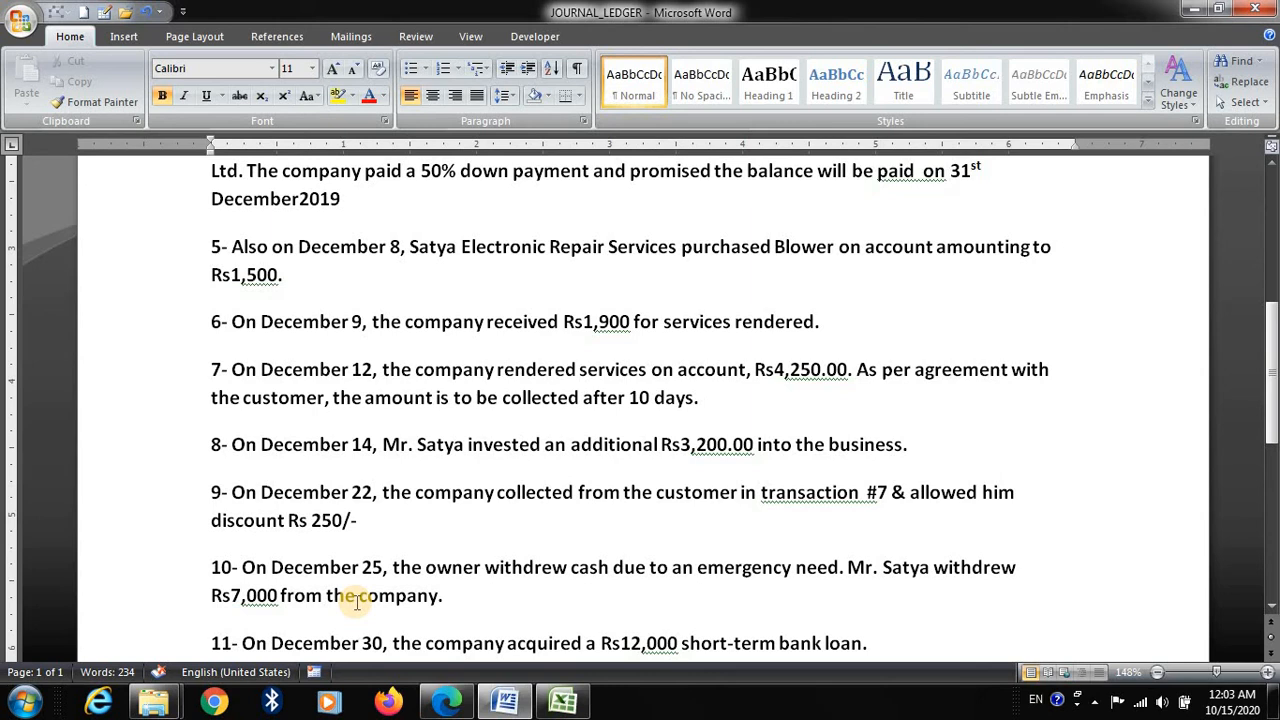
left_click(570, 705)
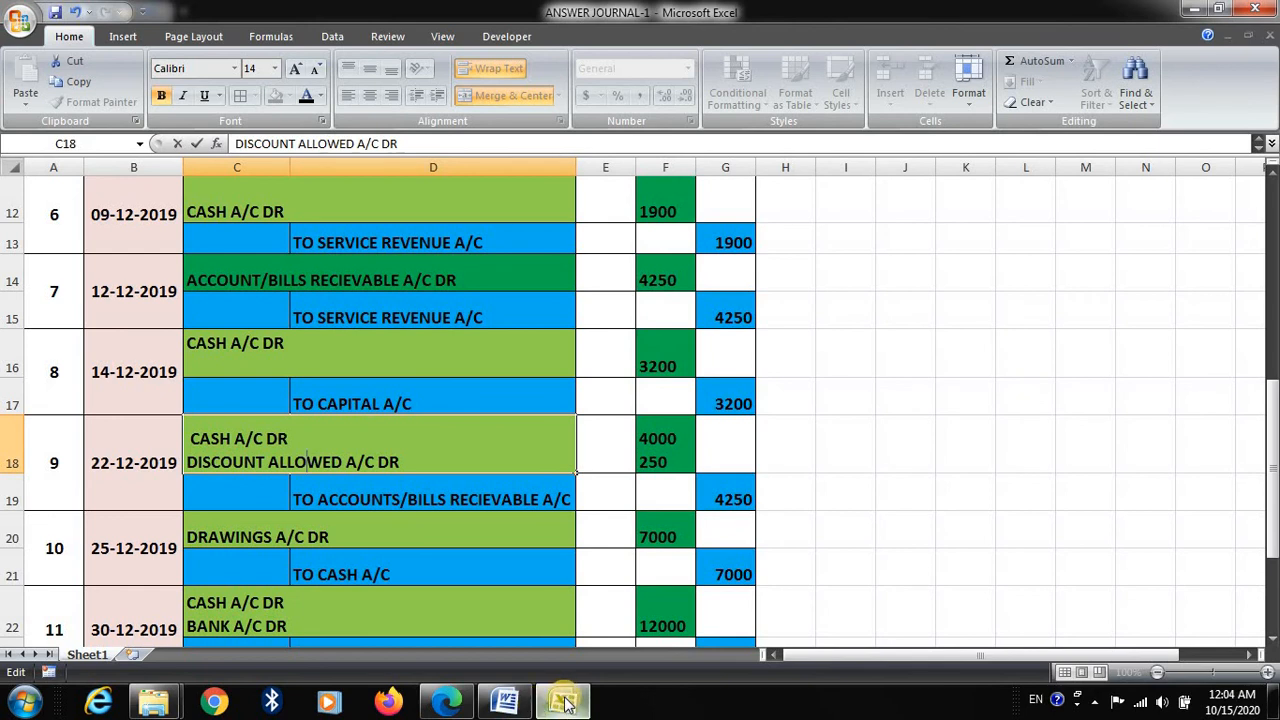
left_click(505, 702)
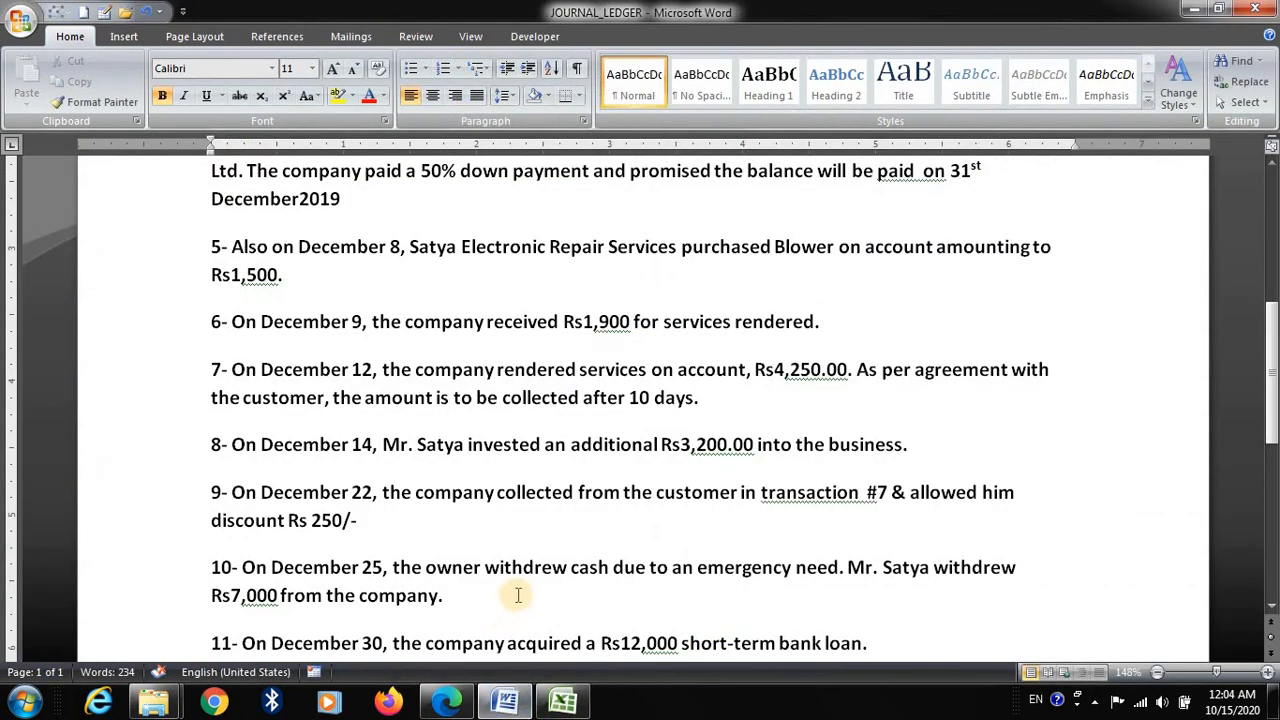
scroll(515, 594, "down", 3)
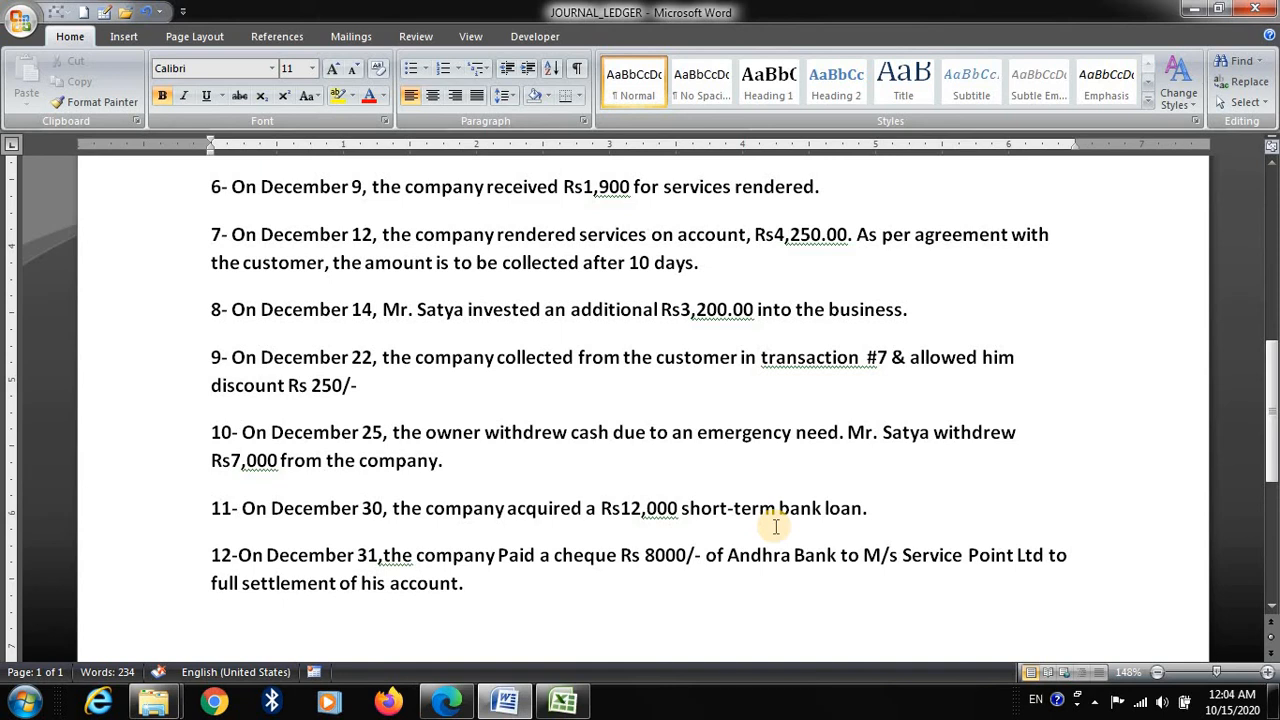
- Return to Excel and remove the BANK A/C DR line from transaction 11's debit entry in C22, leaving CASH A/C DR
left_click(1193, 10)
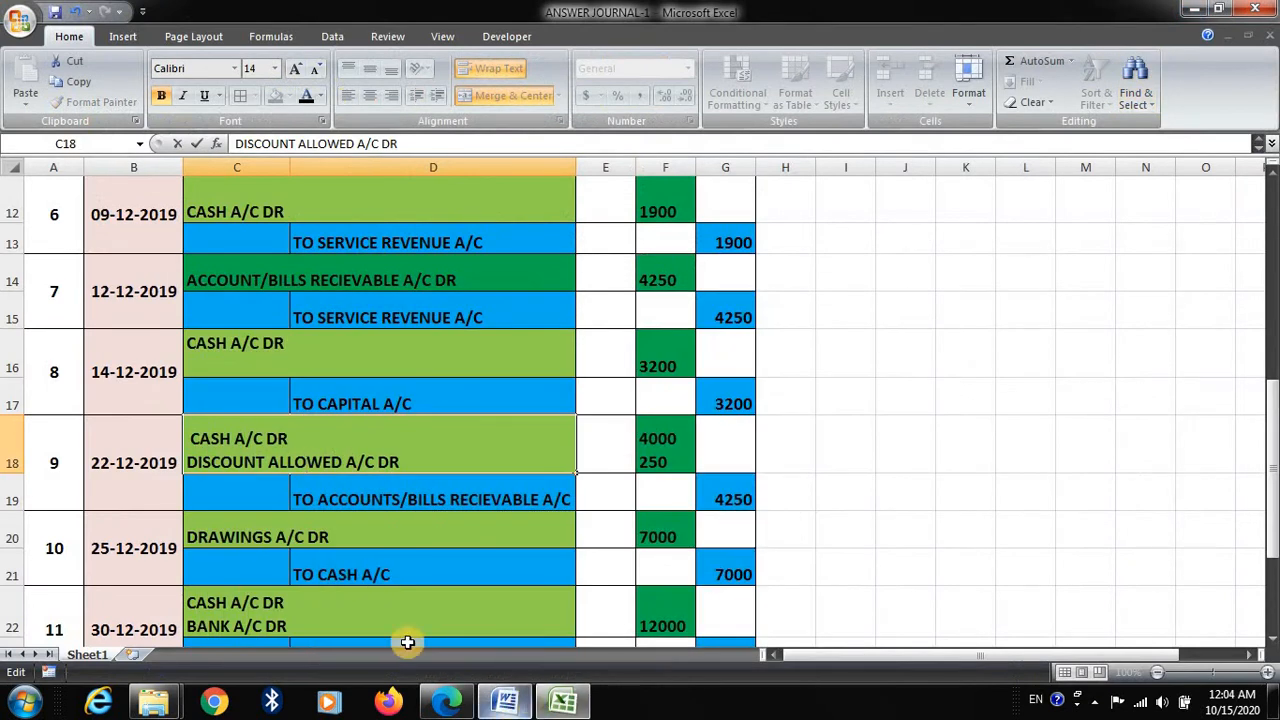
scroll(368, 595, "down", 2)
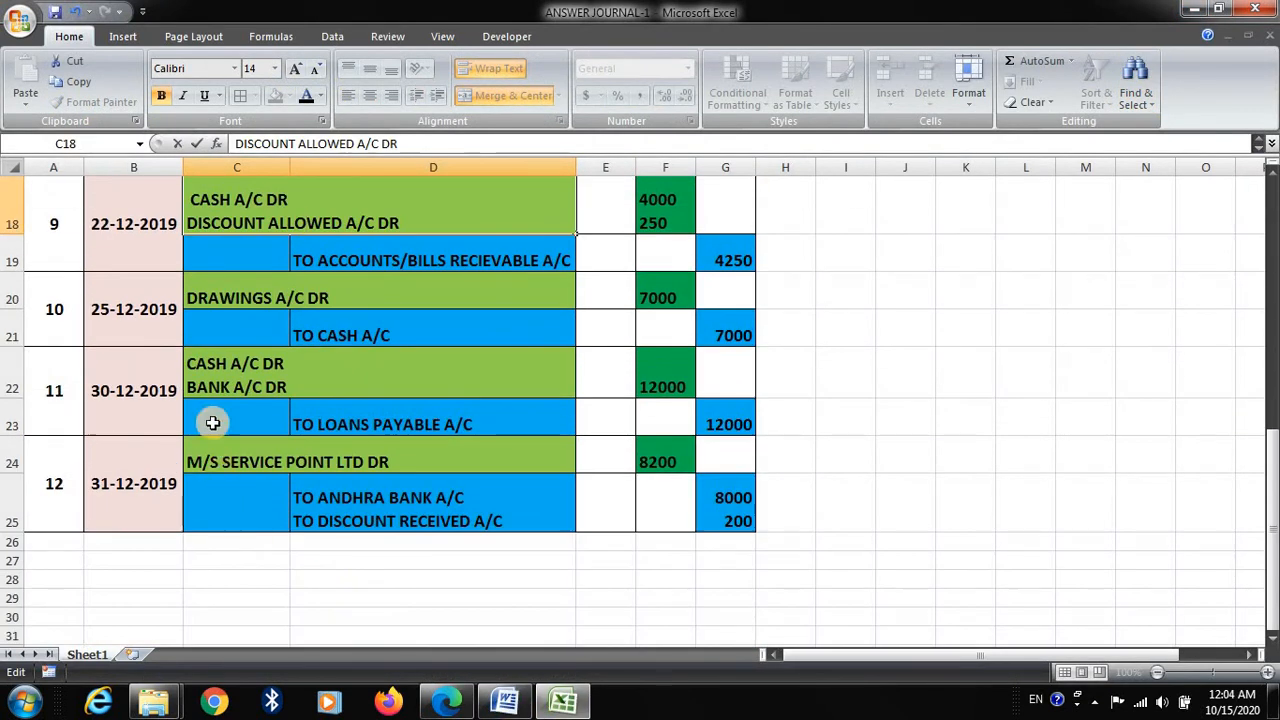
left_click(227, 380)
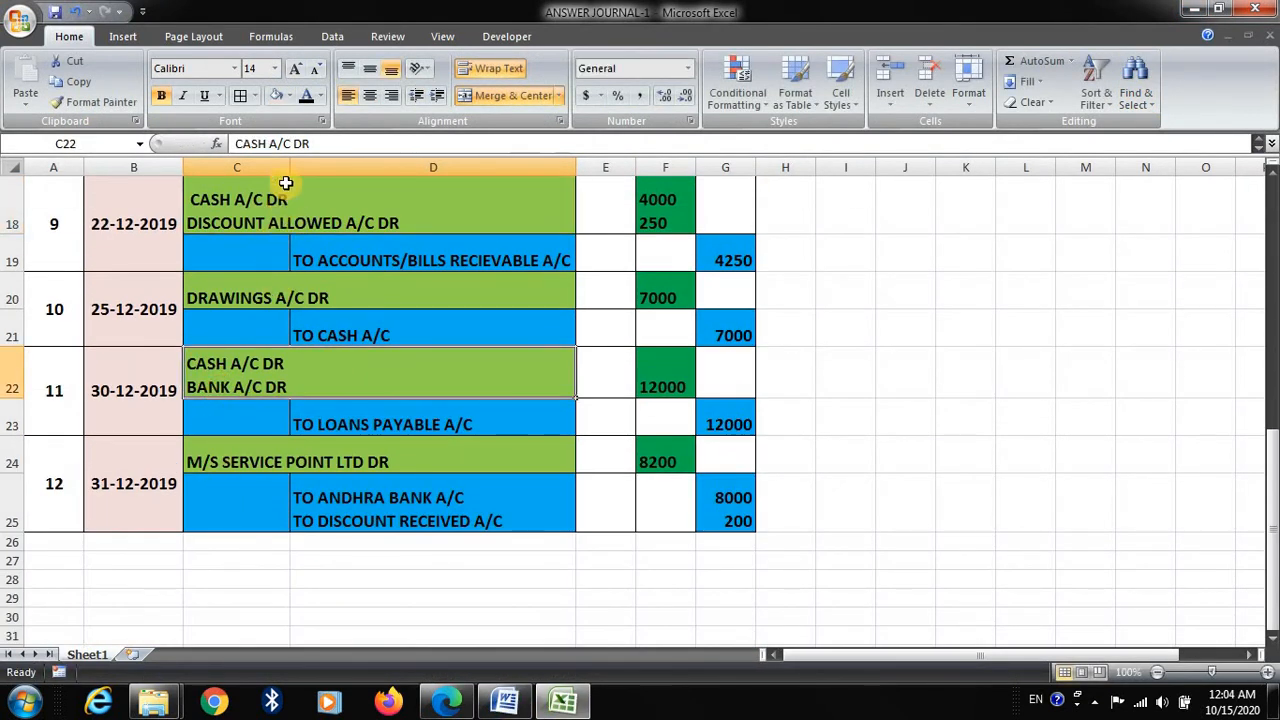
double_click(286, 388)
key("BackSpace")
key("BackSpace")
key("BackSpace")
key("BackSpace")
key("BackSpace")
key("BackSpace")
key("BackSpace")
key("BackSpace")
key("BackSpace")
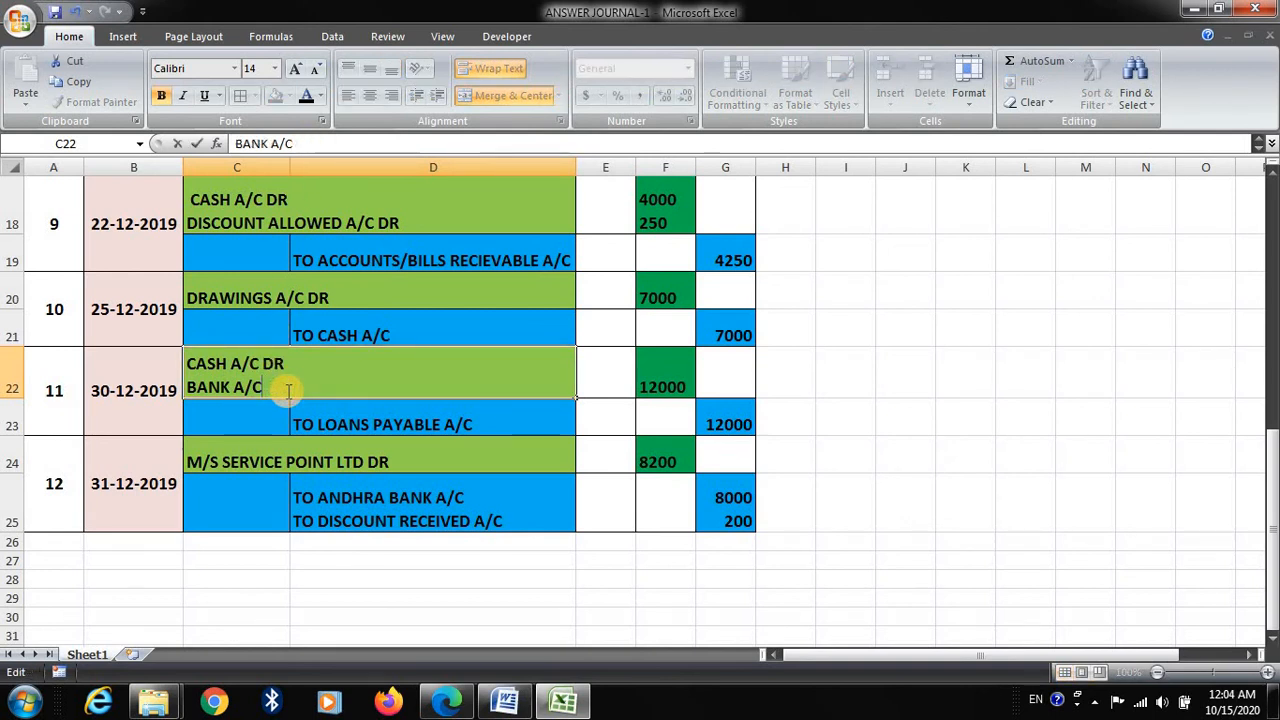
key("BackSpace")
key("BackSpace")
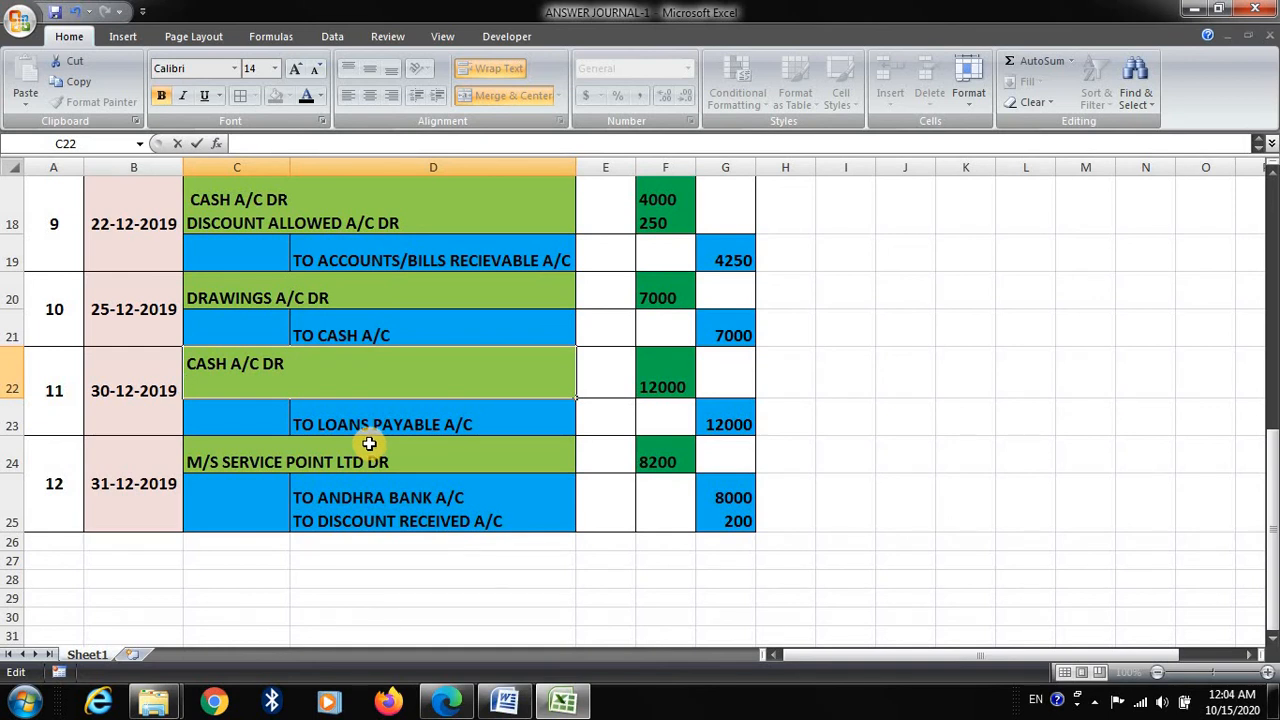
- Switch to Word and review transaction 12 about the Andhra Bank cheque paid to M/s Service Point Ltd
left_click(506, 704)
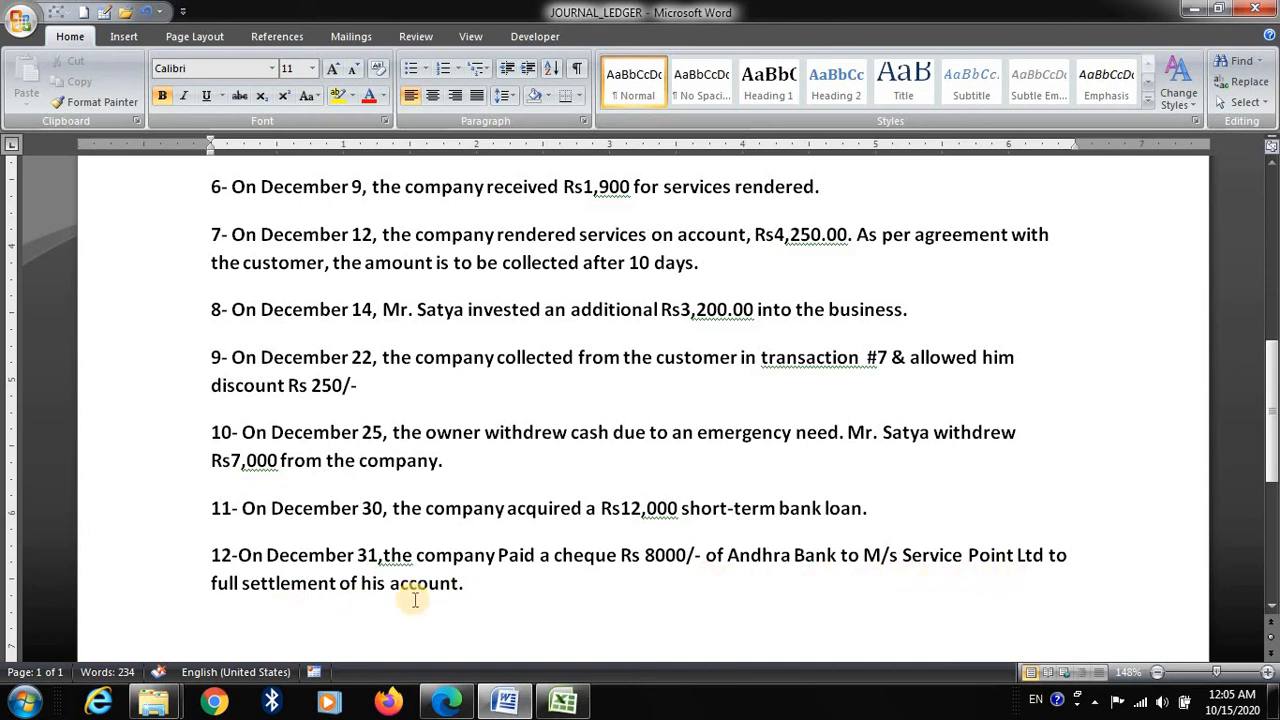
scroll(656, 603, "up", 1)
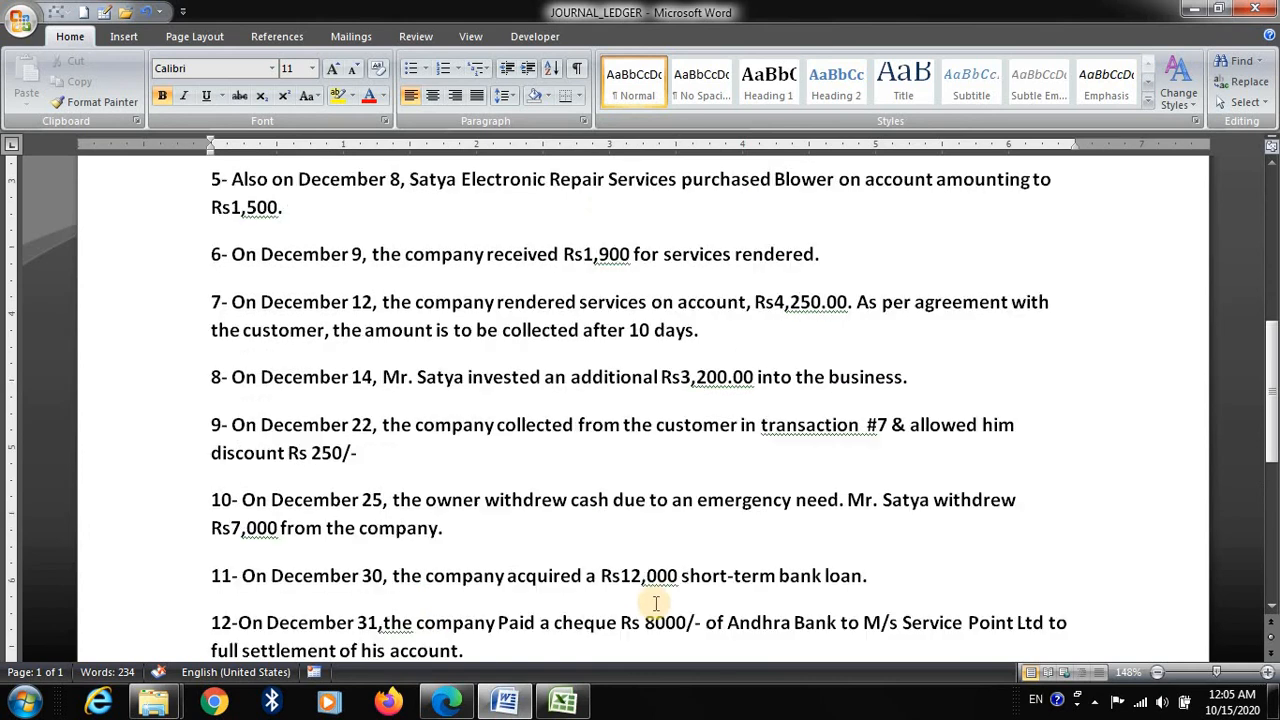
- Review transaction 4's service equipment purchase from M/S Service Point Ltd and relate its unpaid balance to the settlement in transaction 12
scroll(656, 603, "up", 2)
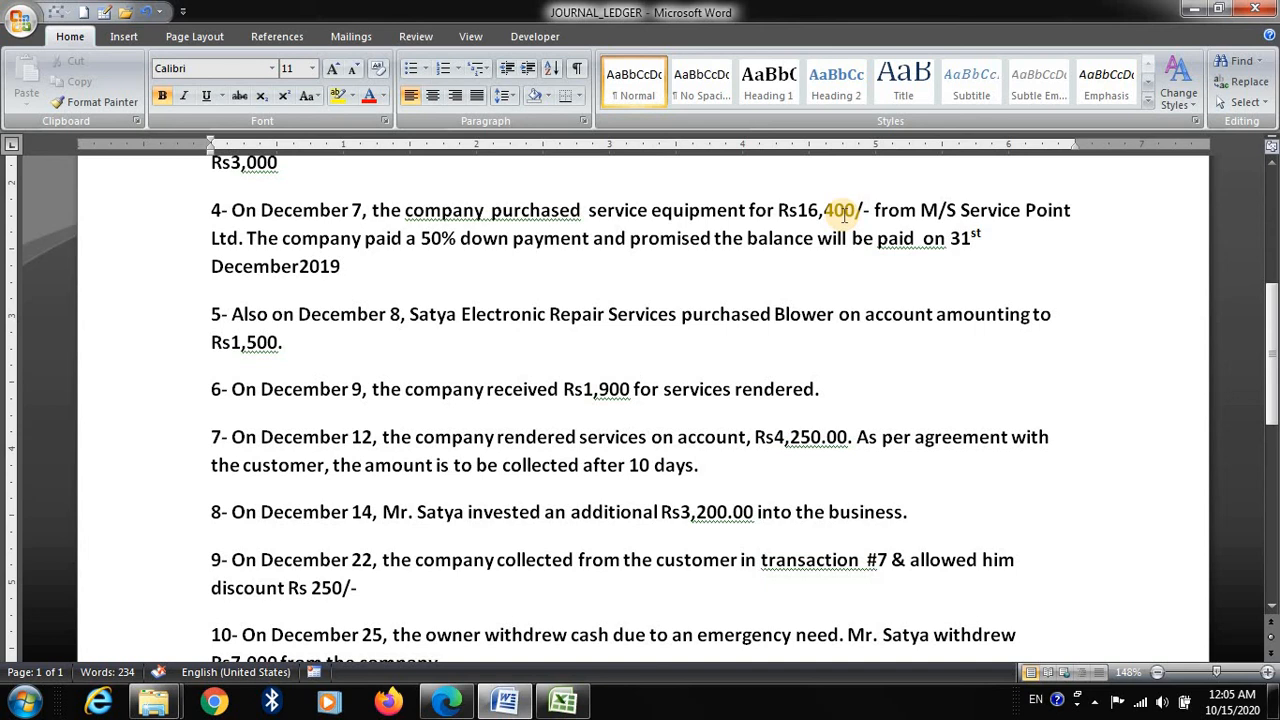
scroll(860, 312, "down", 5)
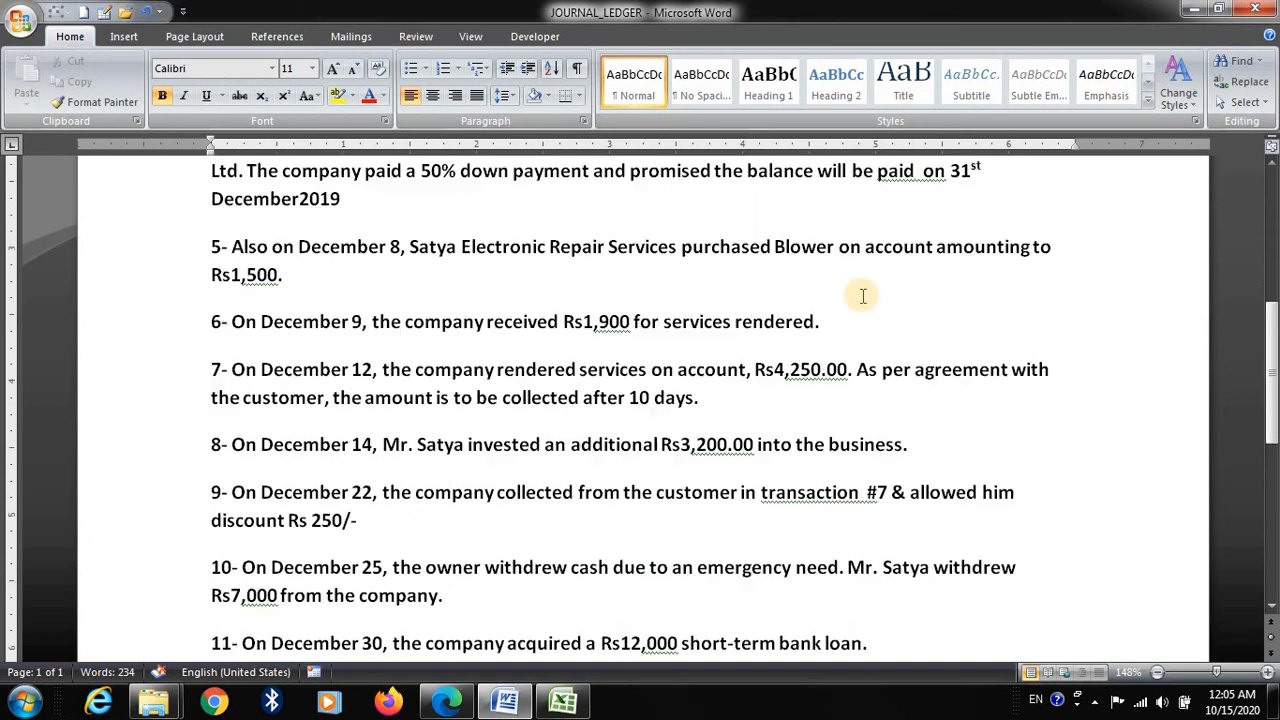
scroll(870, 306, "up", 3)
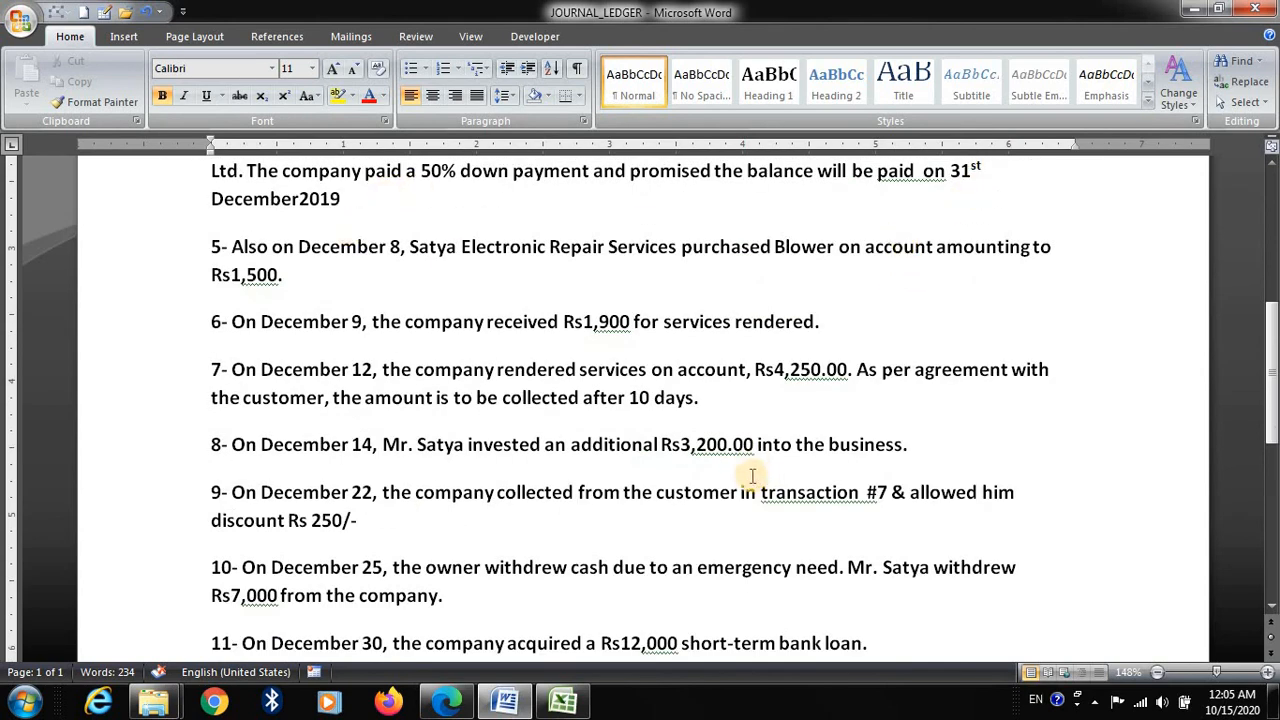
scroll(734, 472, "down", 4)
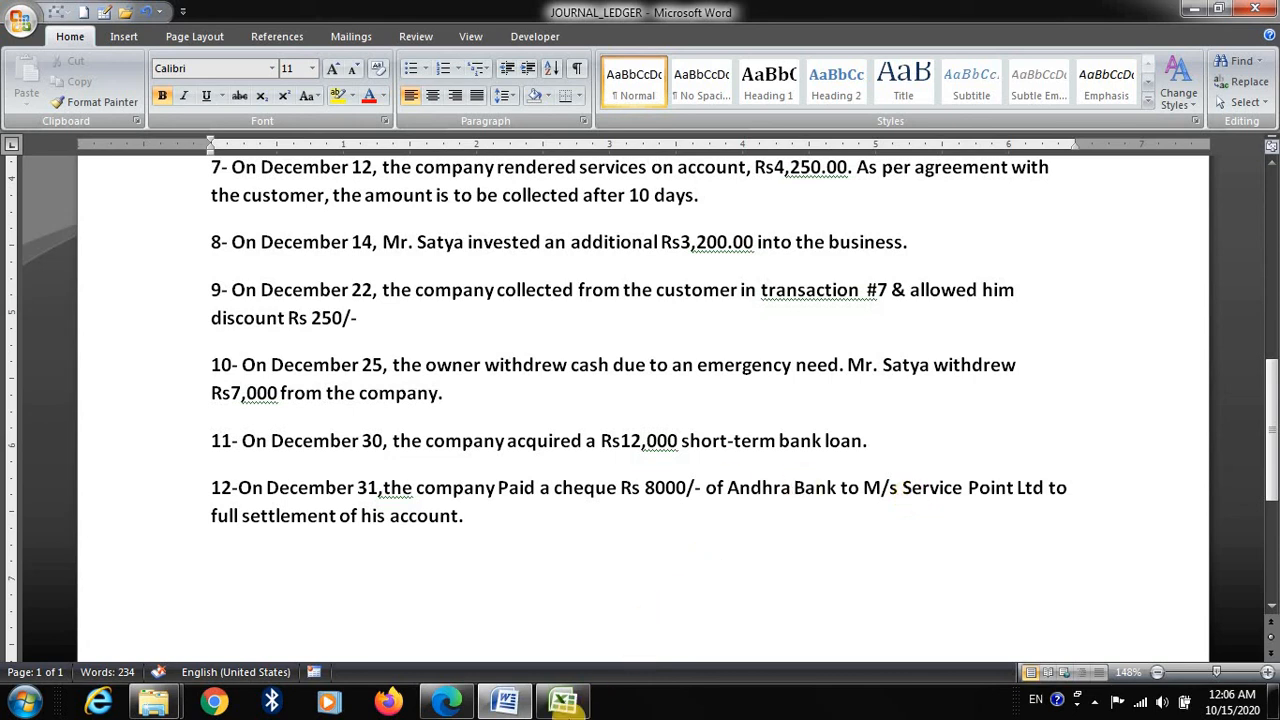
- Switch to Excel, check transaction 12's journal entry, and look back over the journal entries from transaction 1
left_click(565, 704)
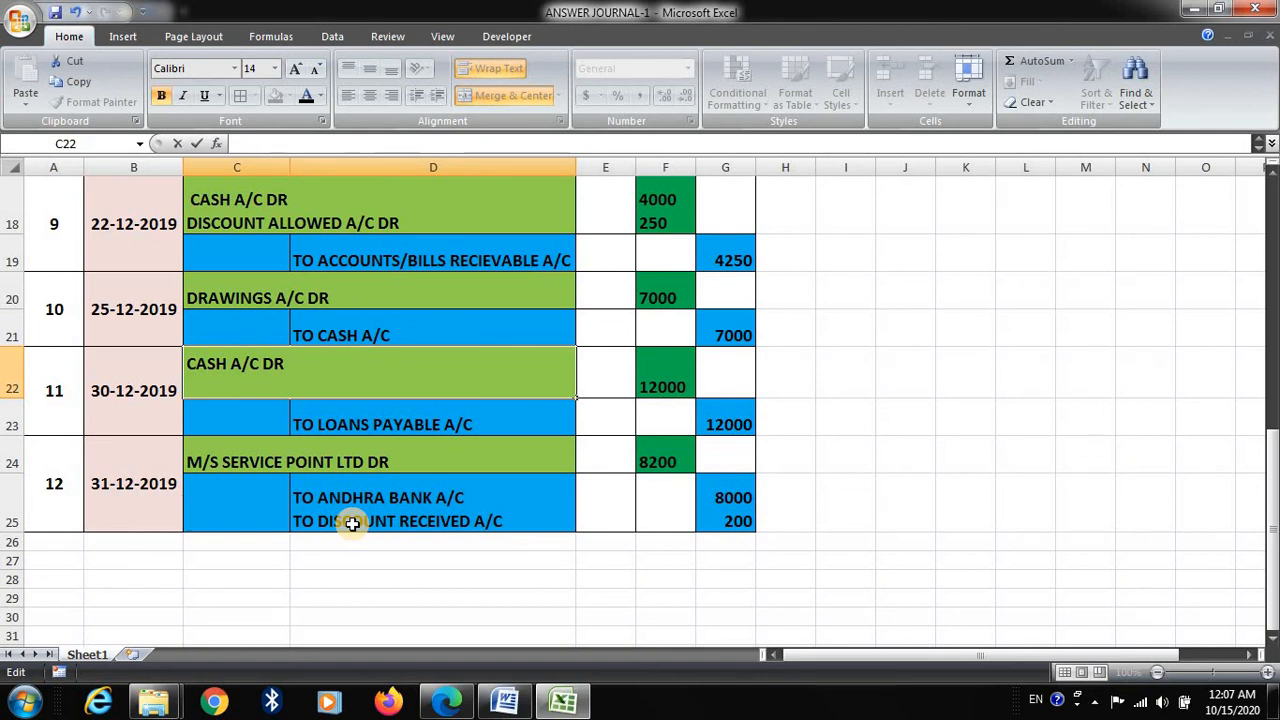
scroll(535, 495, "up", 4)
scroll(539, 493, "up", 2)
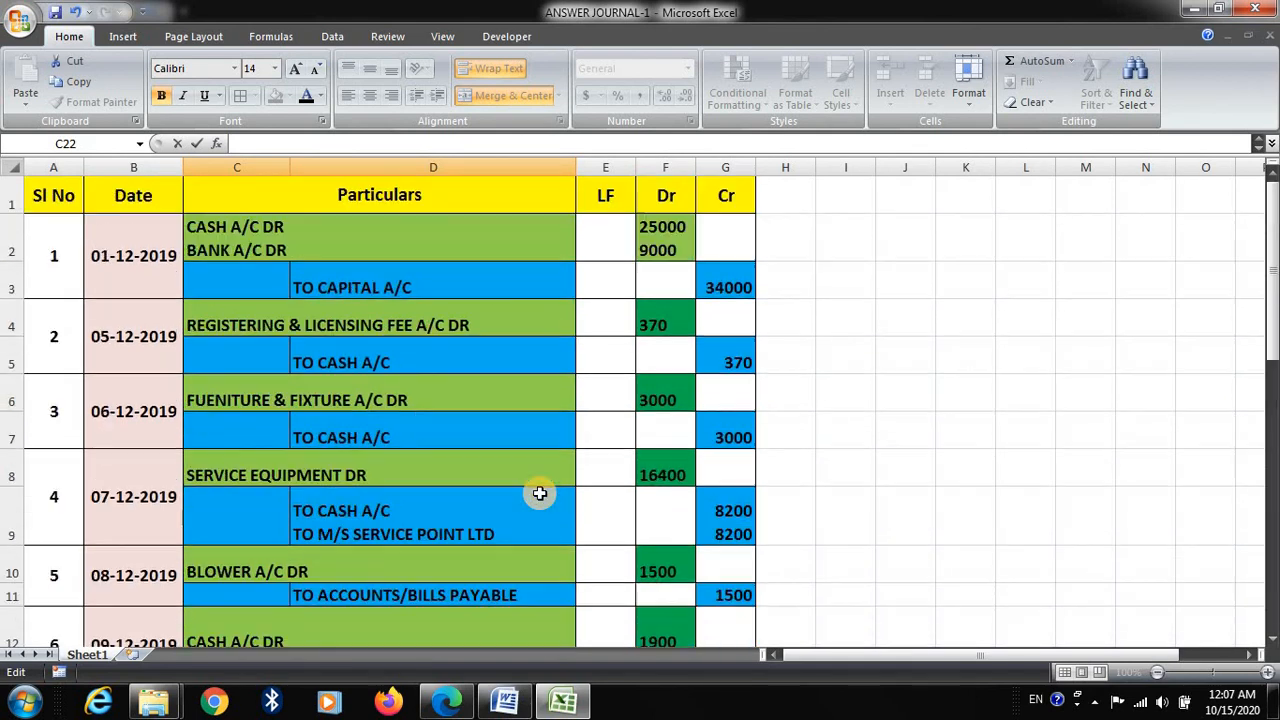